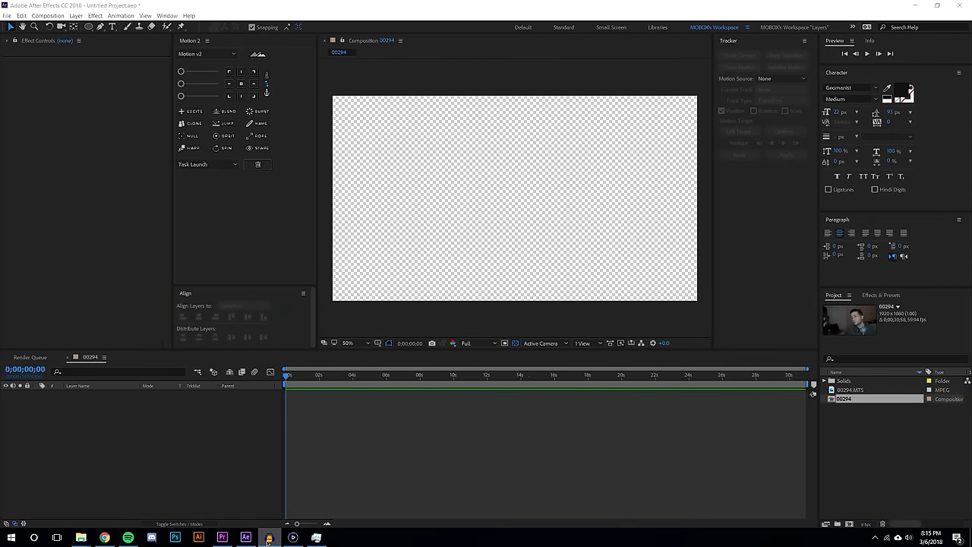
Step: Create a new composition 00295 from 00294.MTS and close the 00294 timeline
click(267, 540)
click(860, 471)
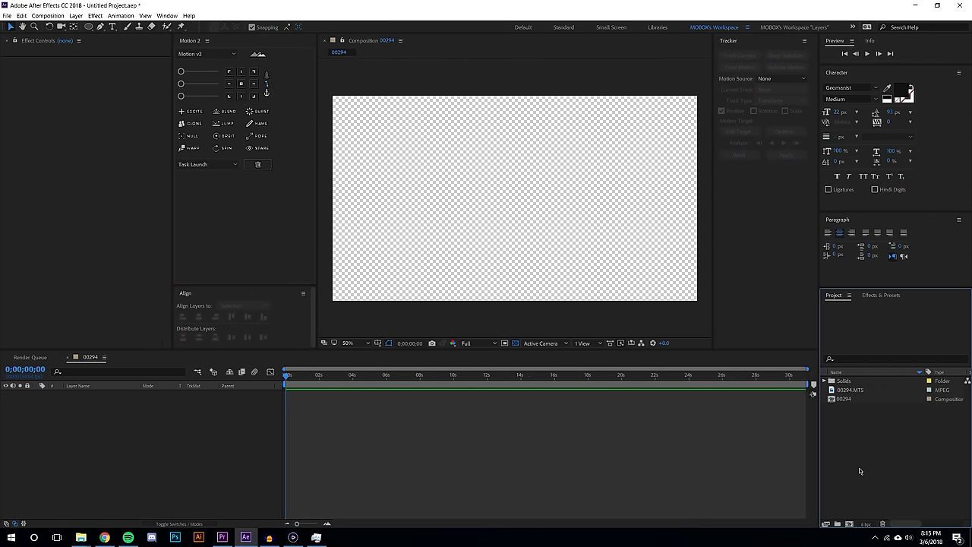
click(850, 400)
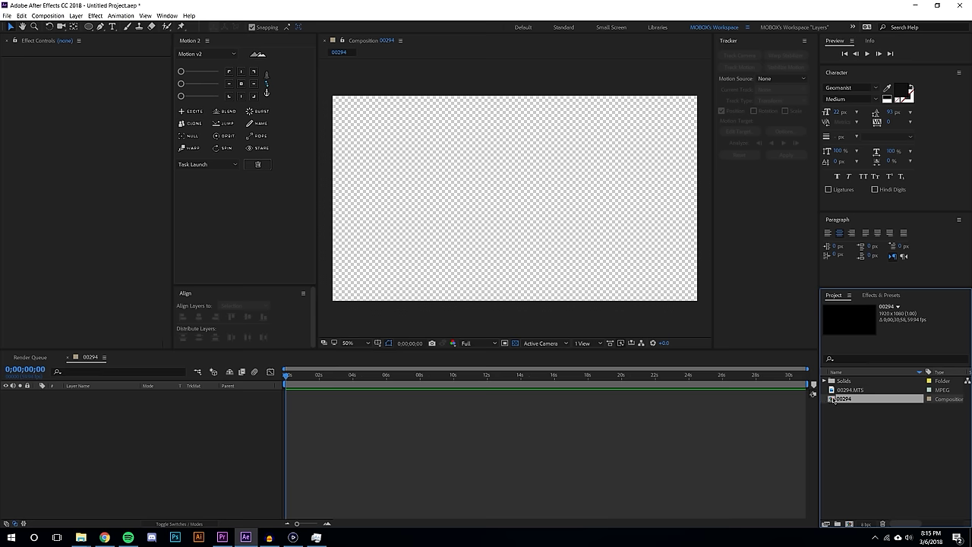
drag(845, 391, 850, 524)
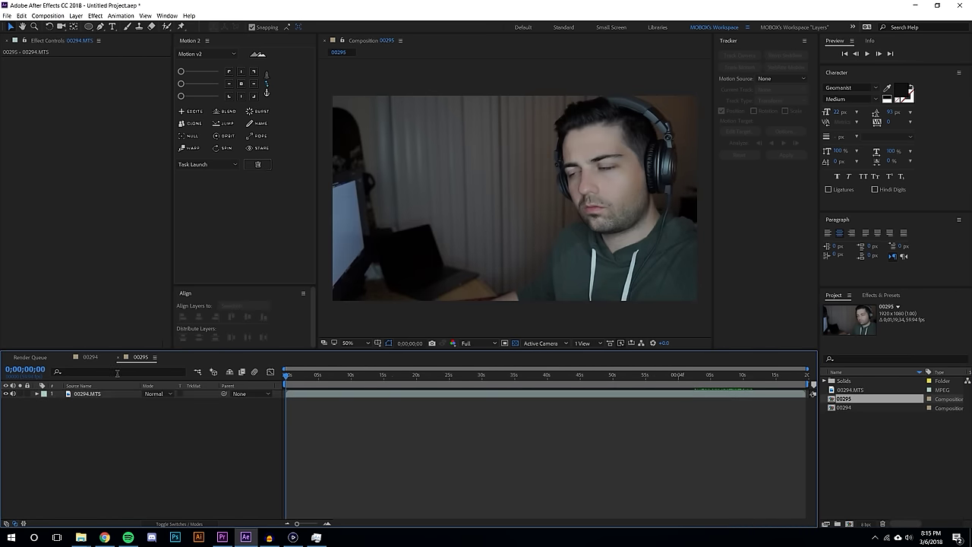
click(68, 358)
Step: Scrub and play back the webcam clip in the 00295 composition
drag(741, 394, 506, 400)
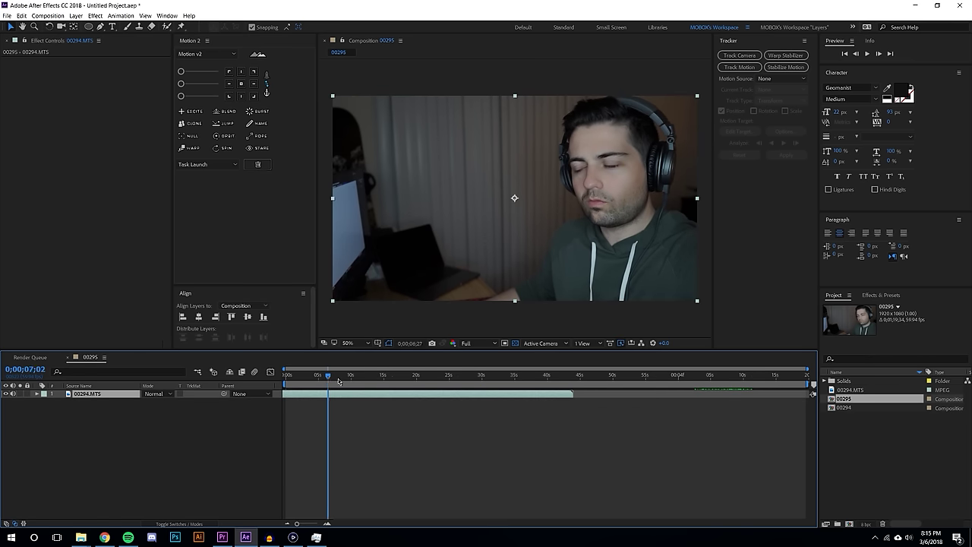
click(867, 54)
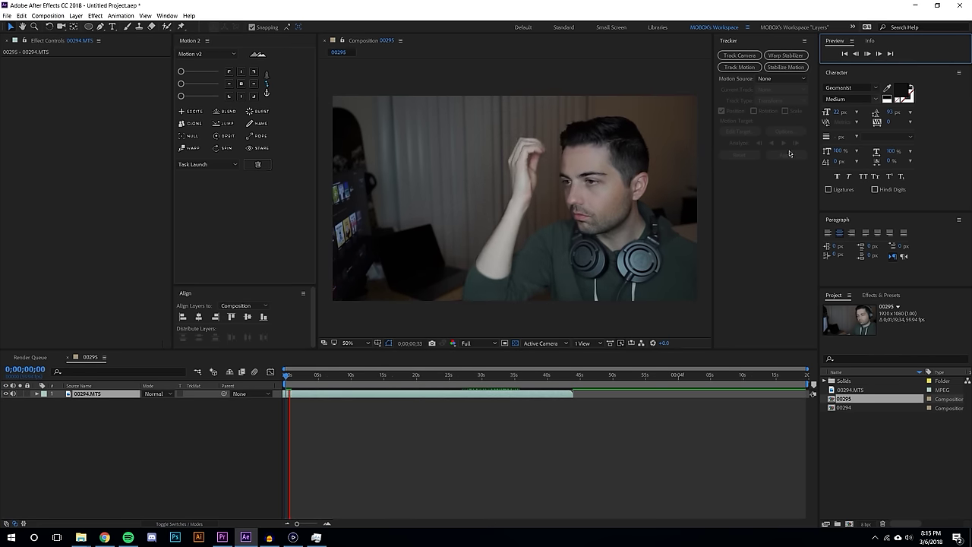
drag(327, 375, 423, 378)
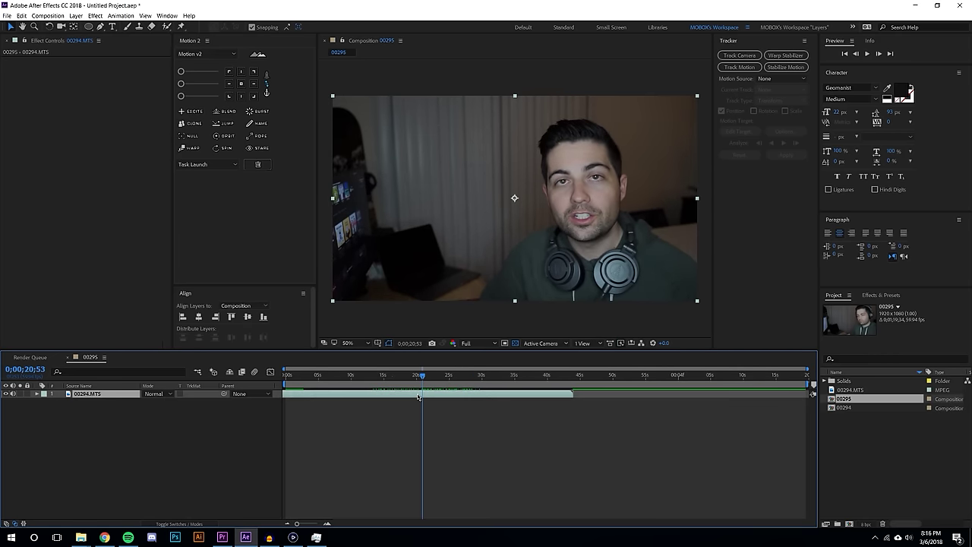
Step: End the work area near 23 seconds and trim the composition to it
key(Home)
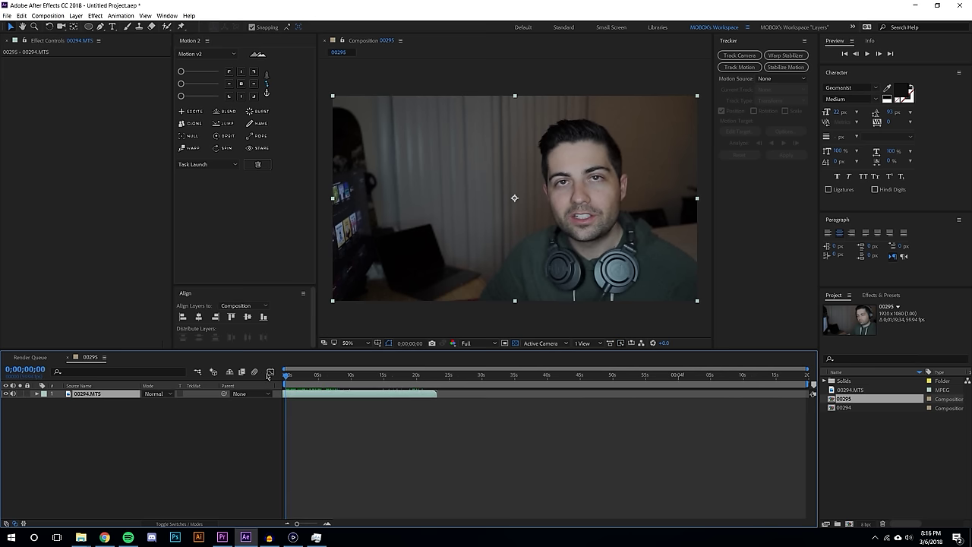
click(437, 375)
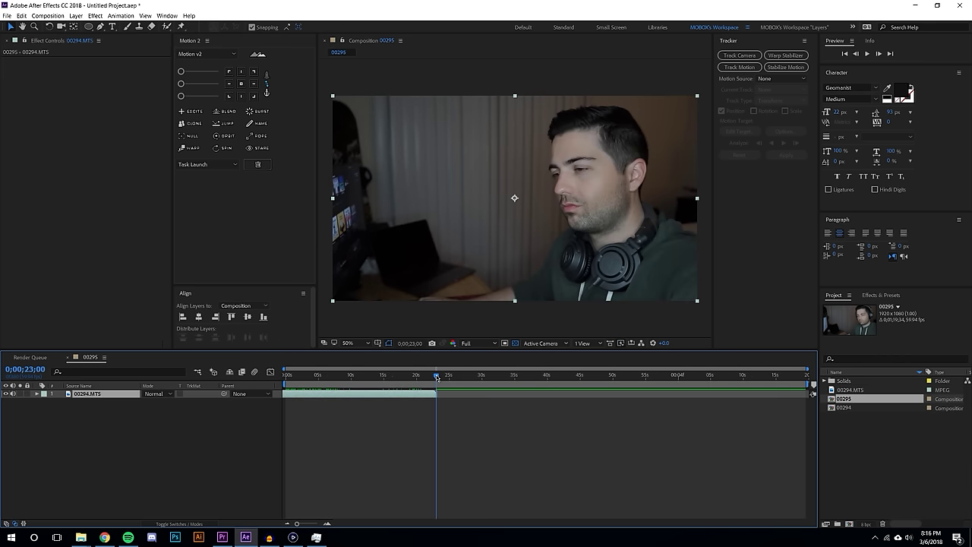
drag(437, 375, 436, 375)
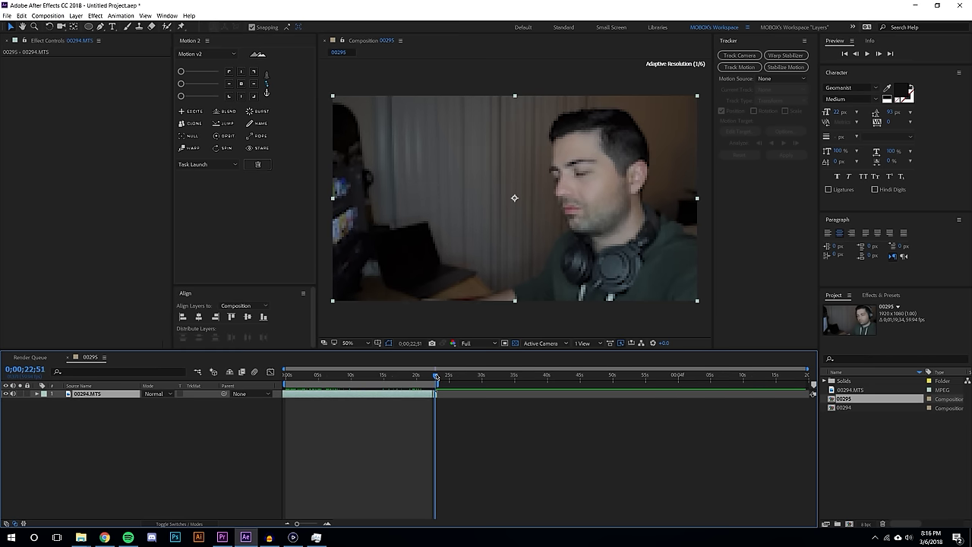
right_click(425, 383)
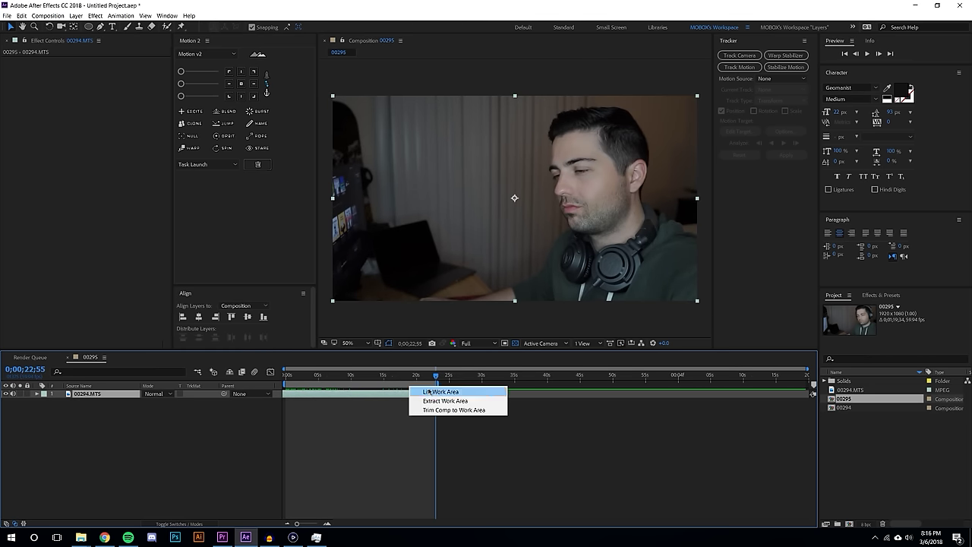
click(455, 405)
Step: Return to the start and preview the trimmed 0;00;23;01 composition
click(593, 457)
key(Home)
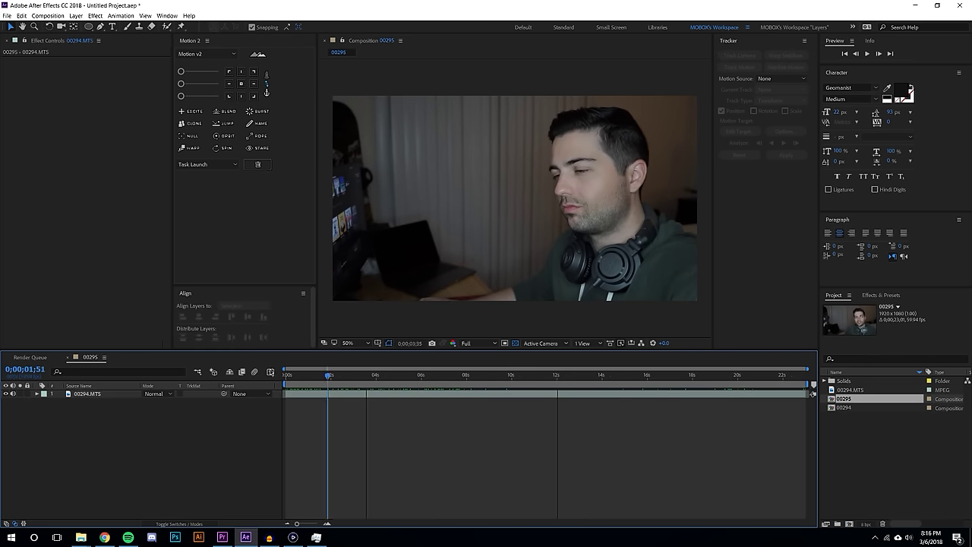
click(868, 54)
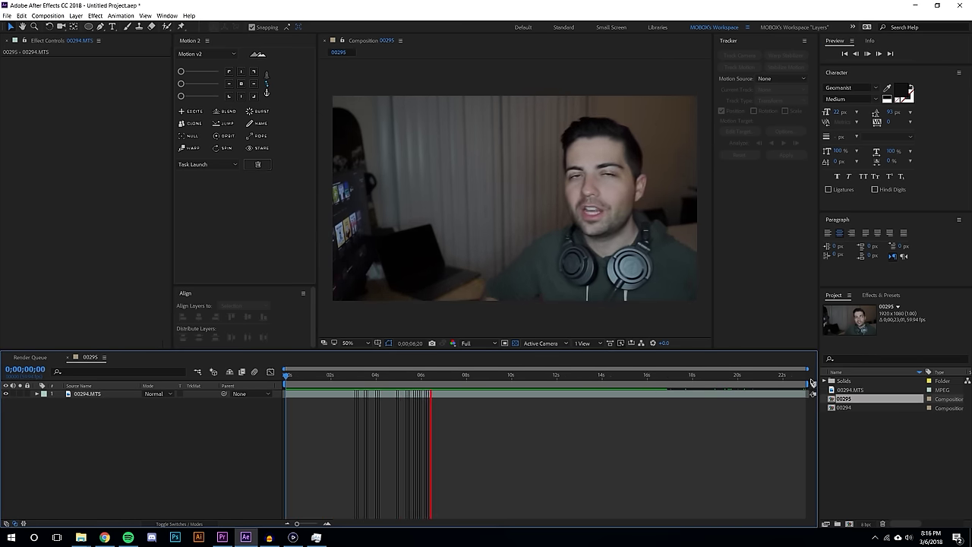
Step: Stop the preview near 8 seconds, heighten the timeline, and keep the Tracker panel full height
click(471, 376)
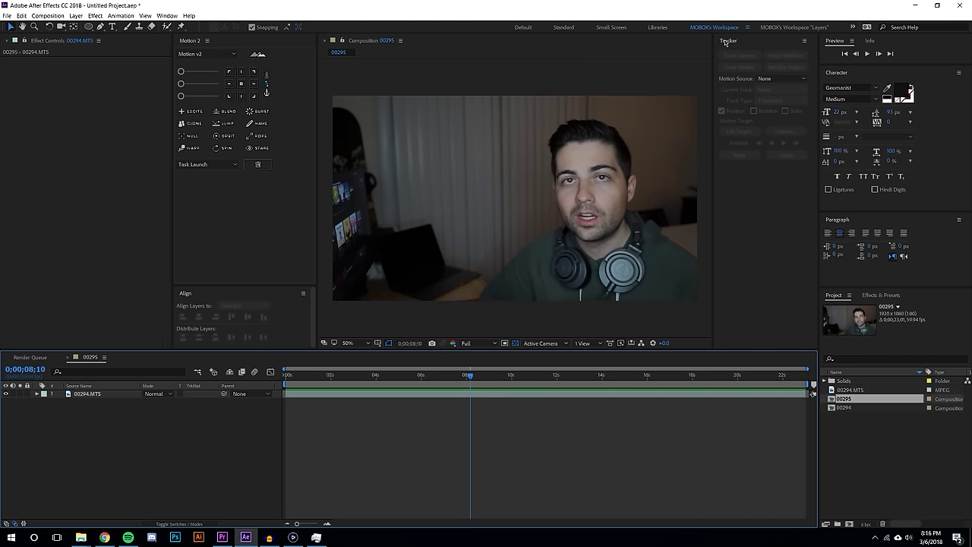
click(164, 16)
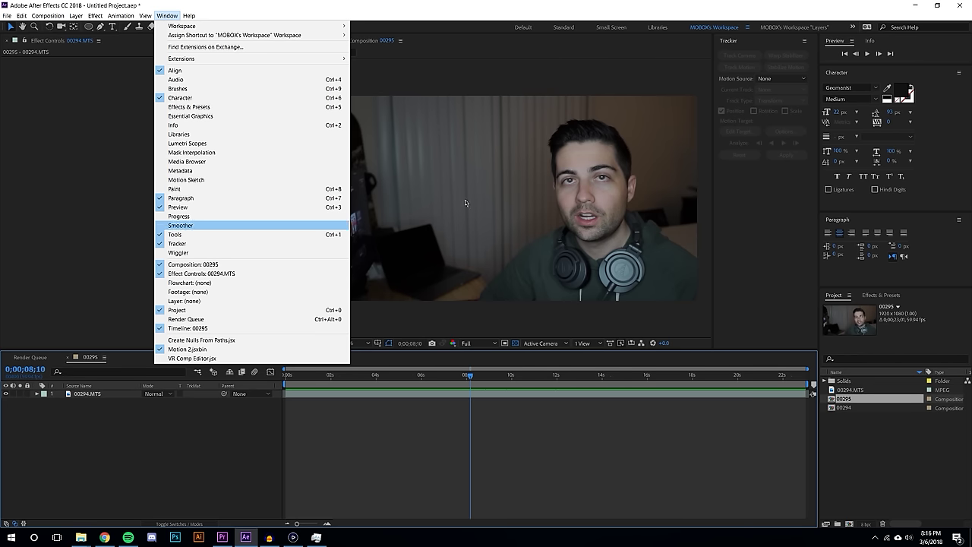
click(778, 475)
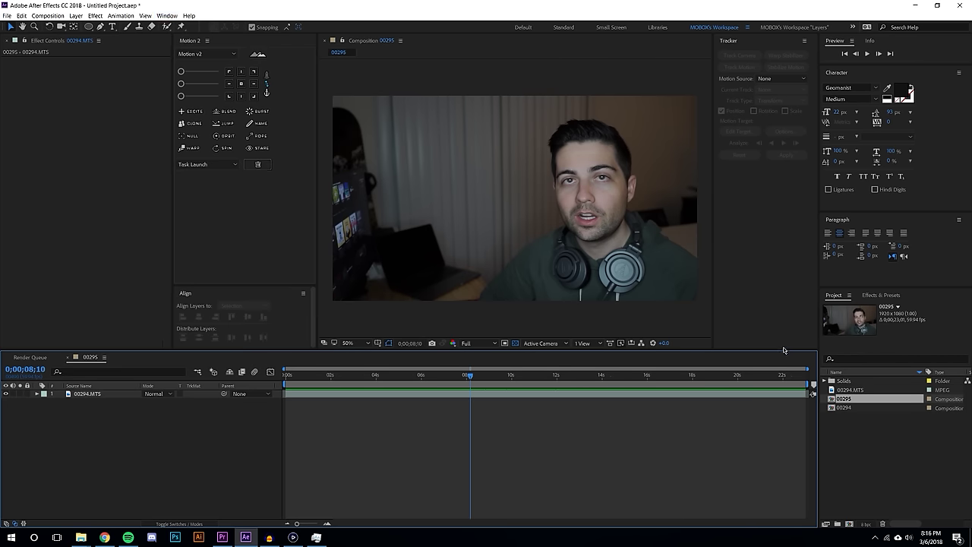
drag(785, 350, 777, 335)
click(757, 162)
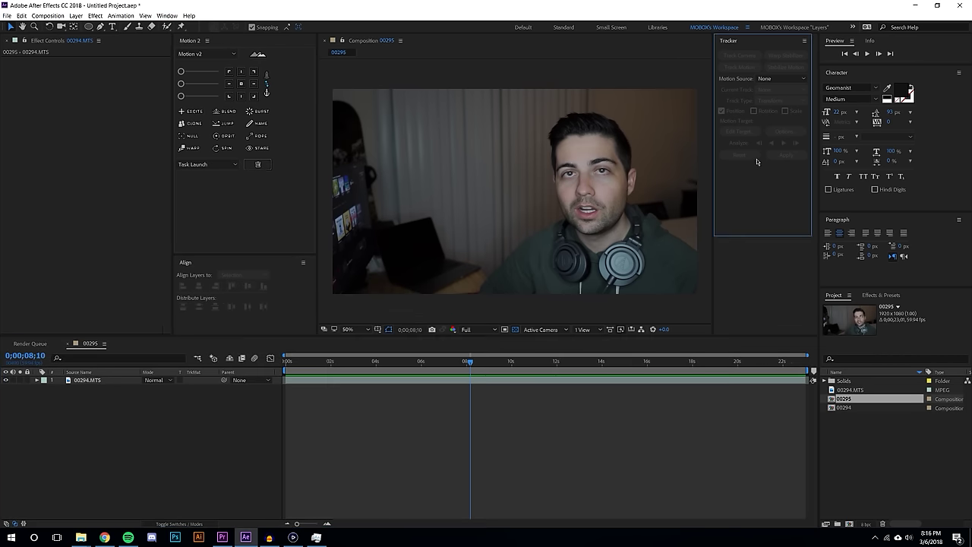
drag(764, 237, 721, 235)
click(695, 445)
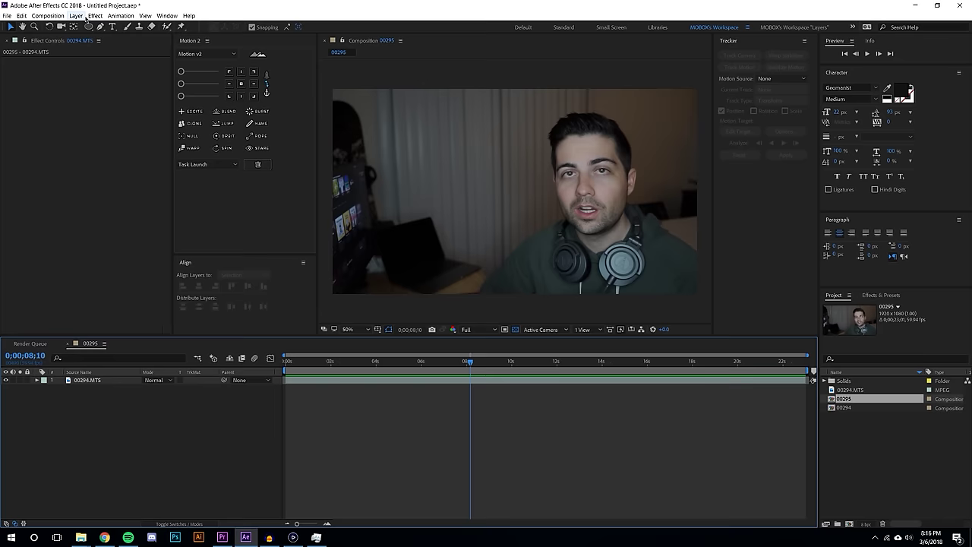
Step: Add a Null 2 null object layer and select the 00294.MTS footage layer
click(83, 16)
mouse_move(78, 29)
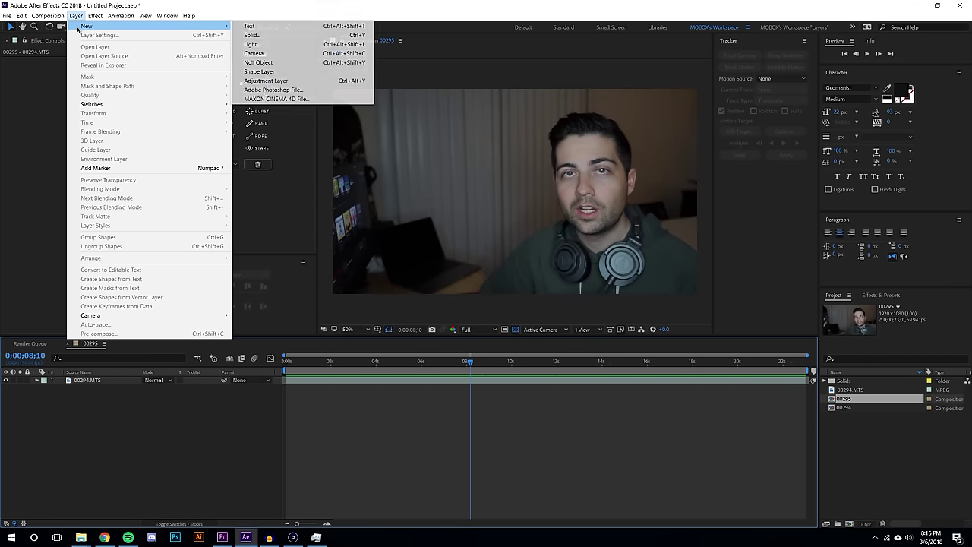
click(297, 64)
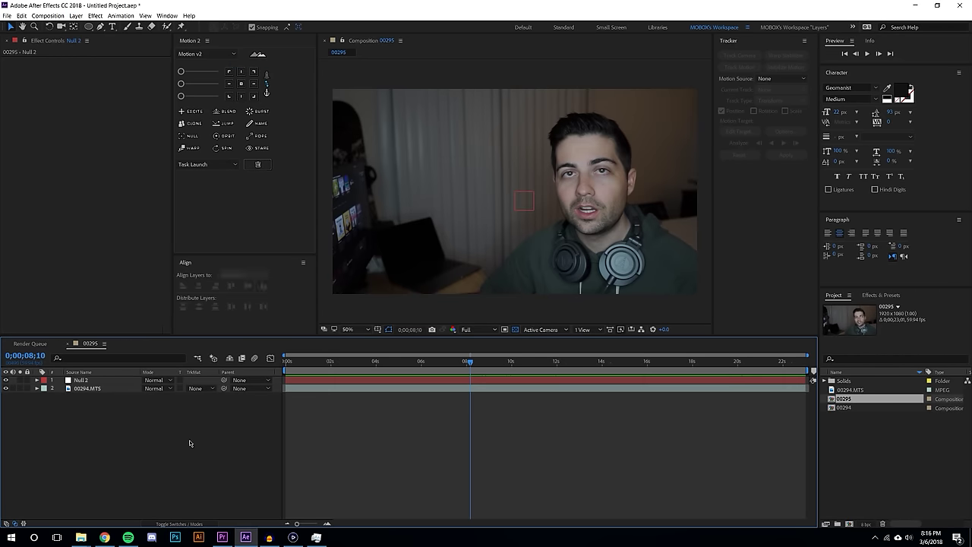
click(88, 389)
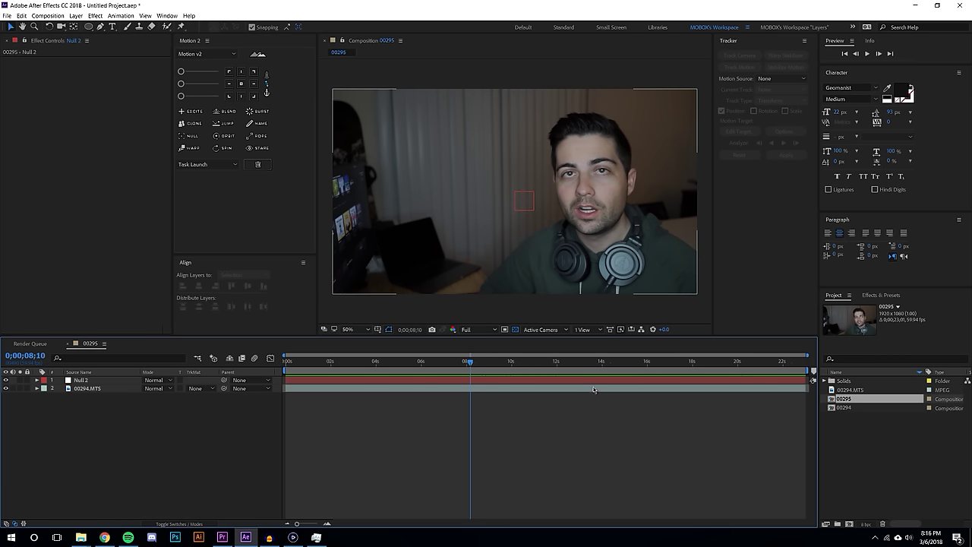
Step: Start Track Motion on 00294.MTS and move Track Point 1 toward the face
click(44, 389)
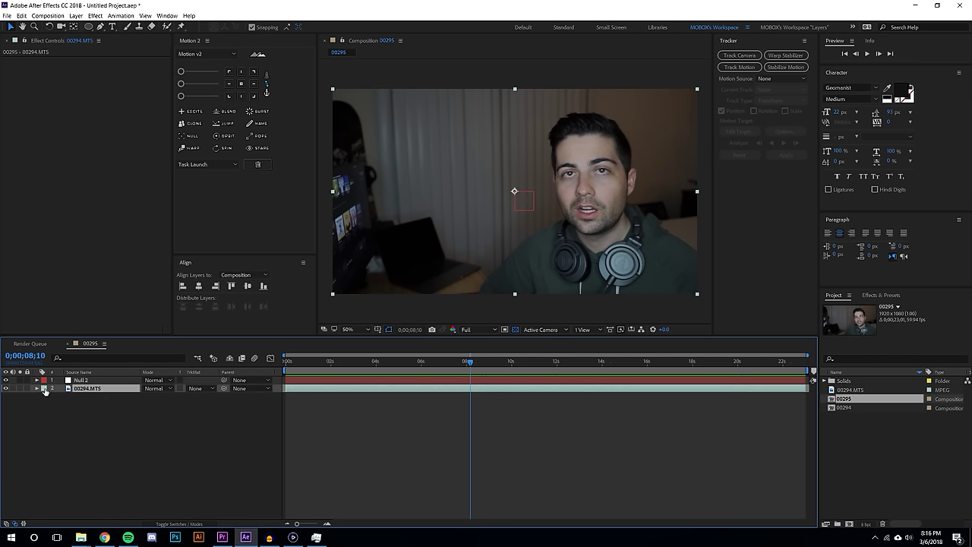
click(731, 68)
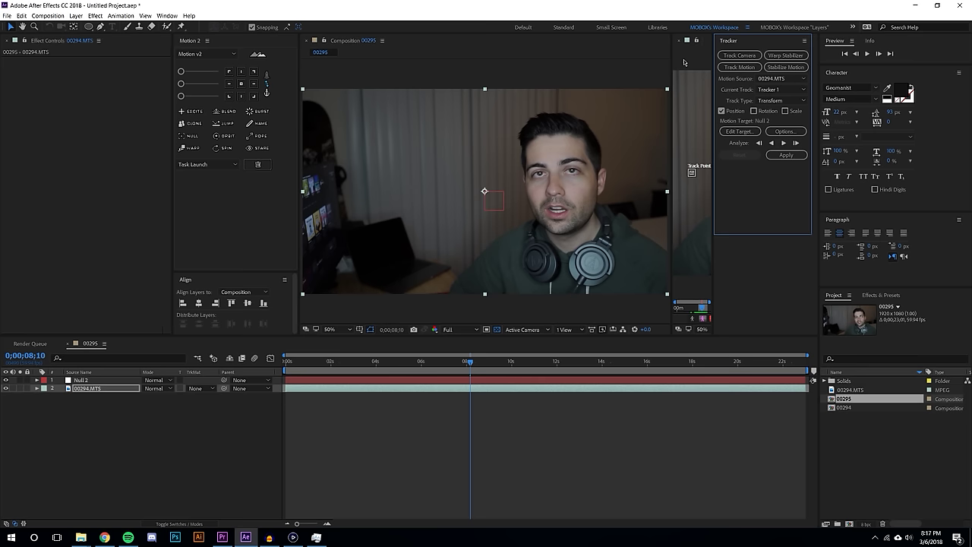
drag(672, 58, 256, 78)
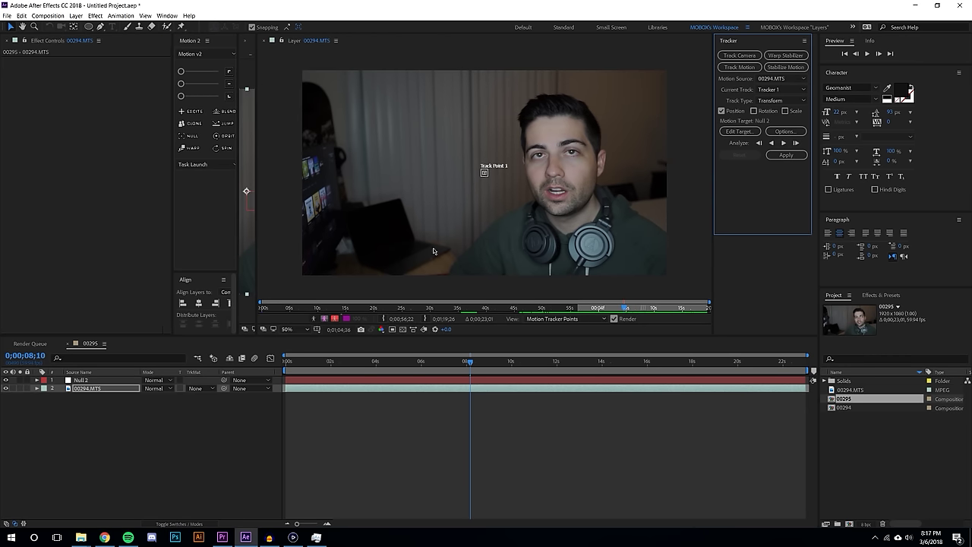
click(485, 172)
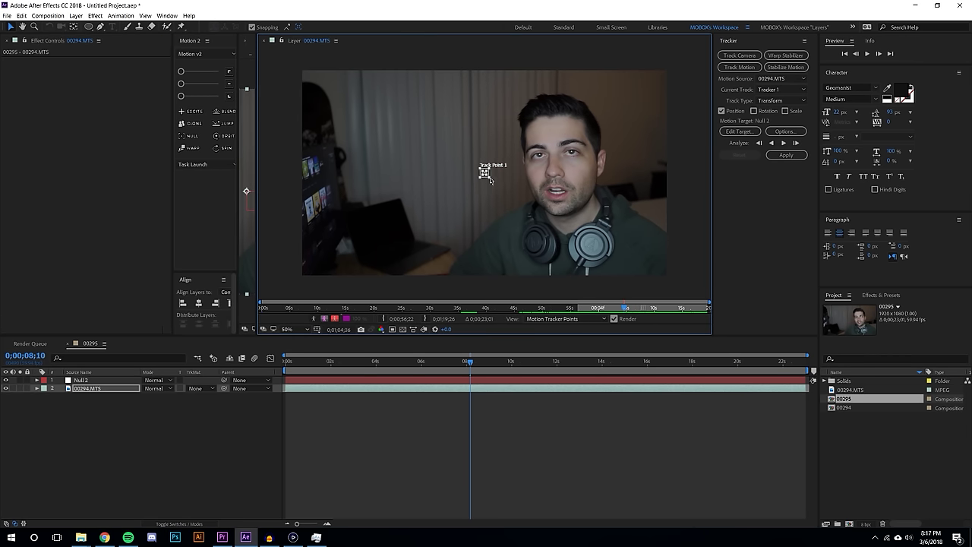
click(490, 180)
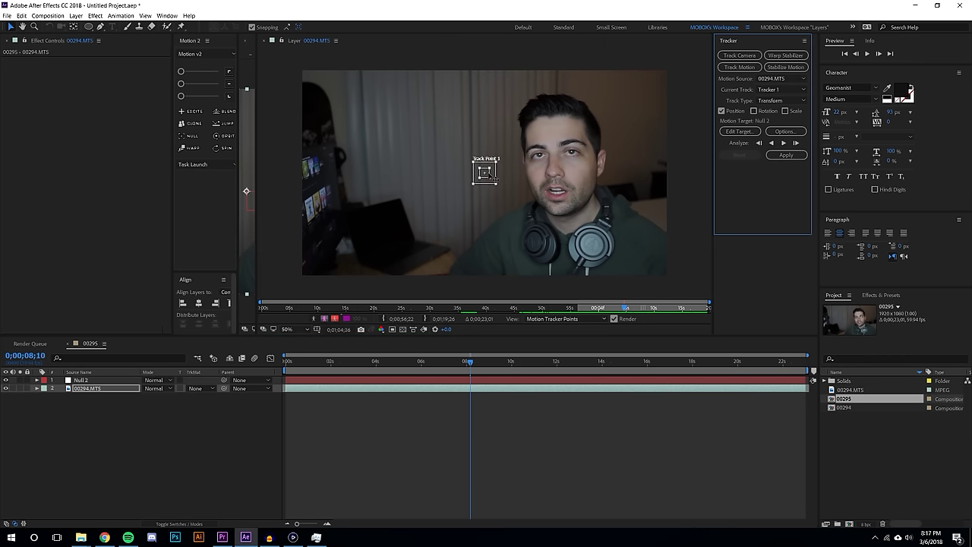
drag(493, 183, 417, 161)
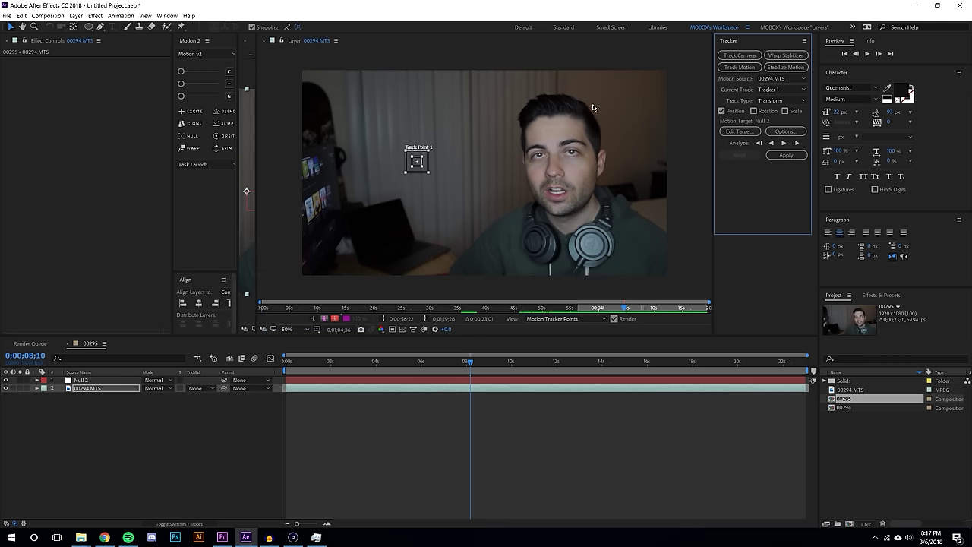
Step: Check the face at about 19 seconds, resize the search region, and settle the point near the eyes
drag(469, 364, 727, 362)
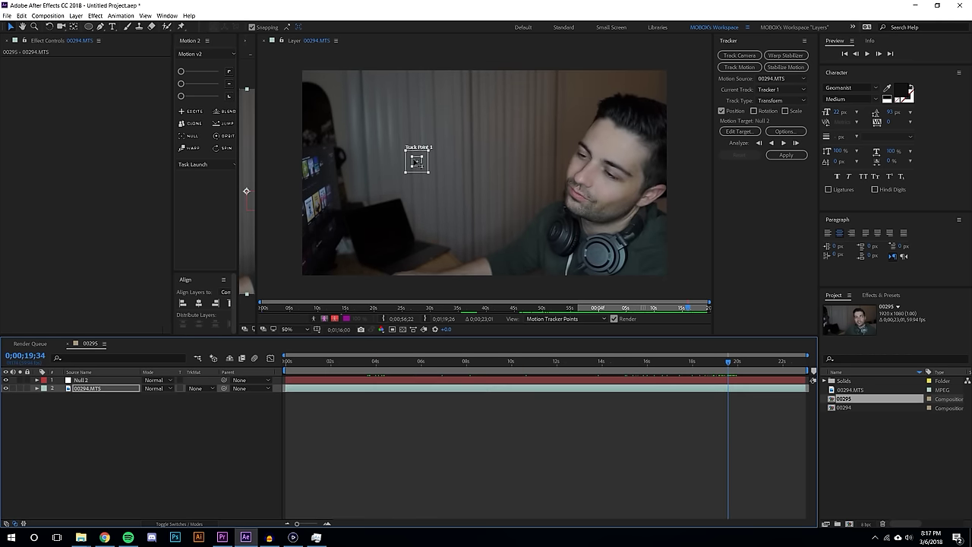
drag(422, 166, 486, 185)
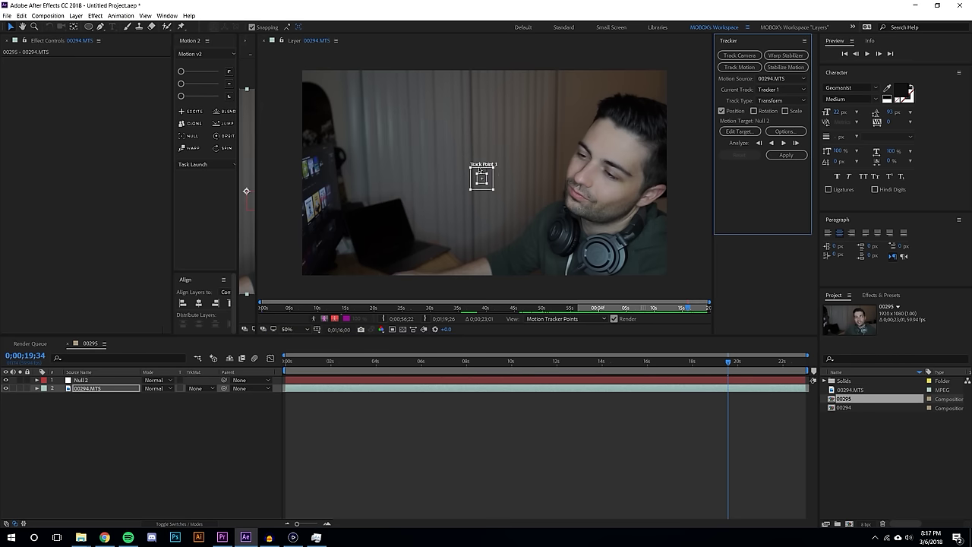
drag(495, 190, 545, 238)
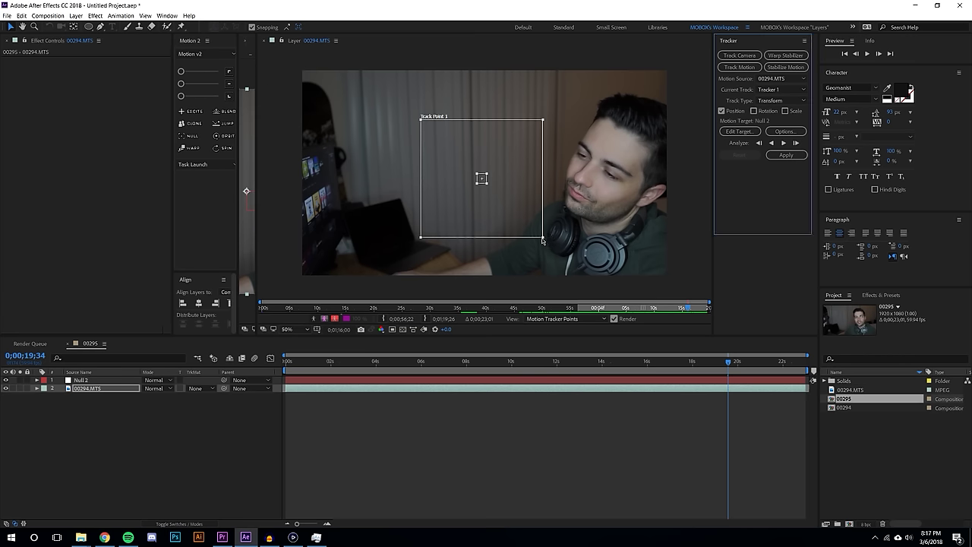
drag(543, 238, 494, 195)
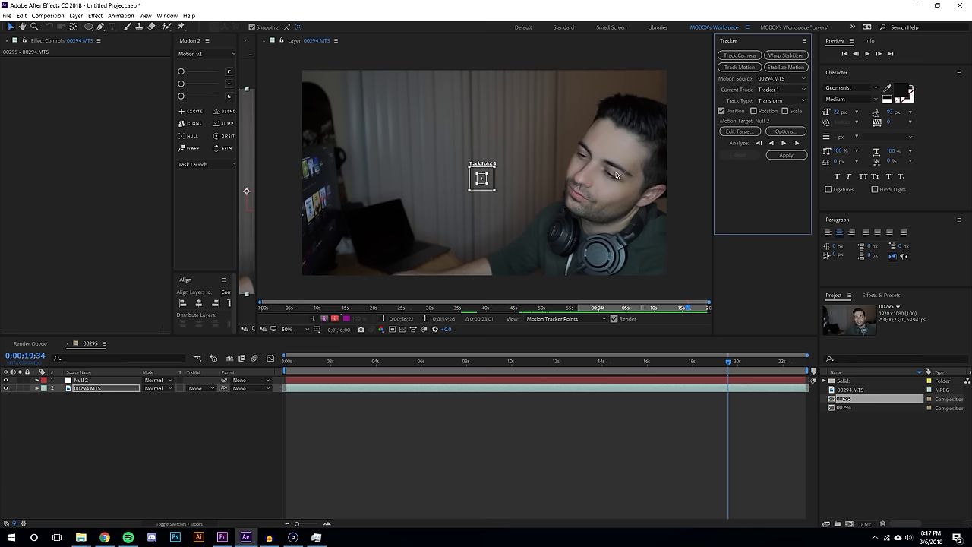
mouse_move(730, 363)
mouse_down()
mouse_move(327, 351)
mouse_move(431, 354)
mouse_move(418, 375)
mouse_move(448, 361)
mouse_move(552, 357)
mouse_up()
drag(498, 183, 539, 156)
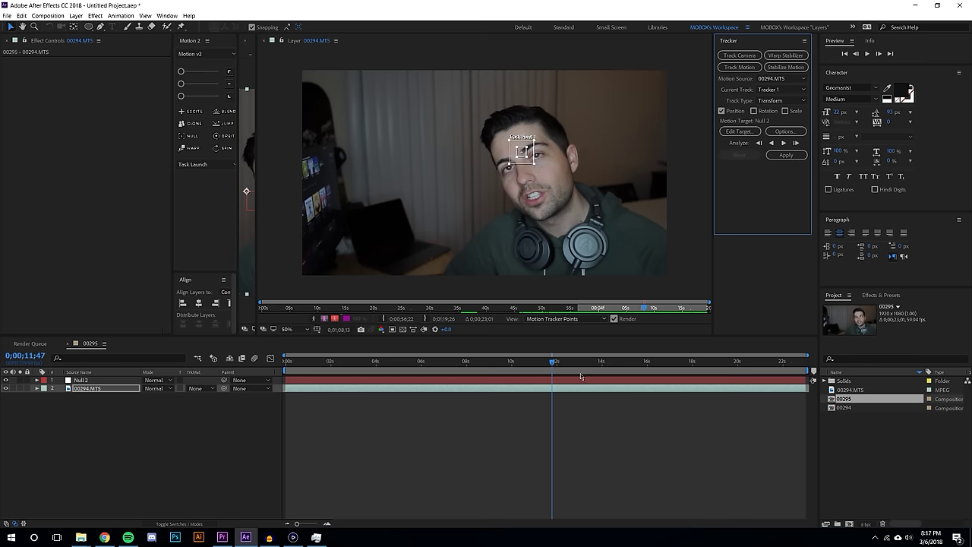
Step: At the first frame, put the track point on the forehead, target Null 2, and analyze forward
click(556, 372)
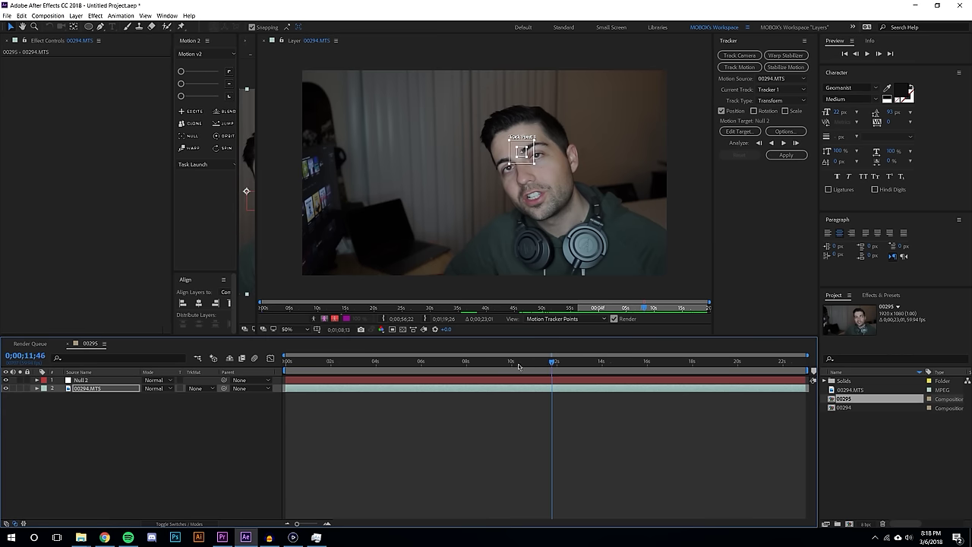
key(Home)
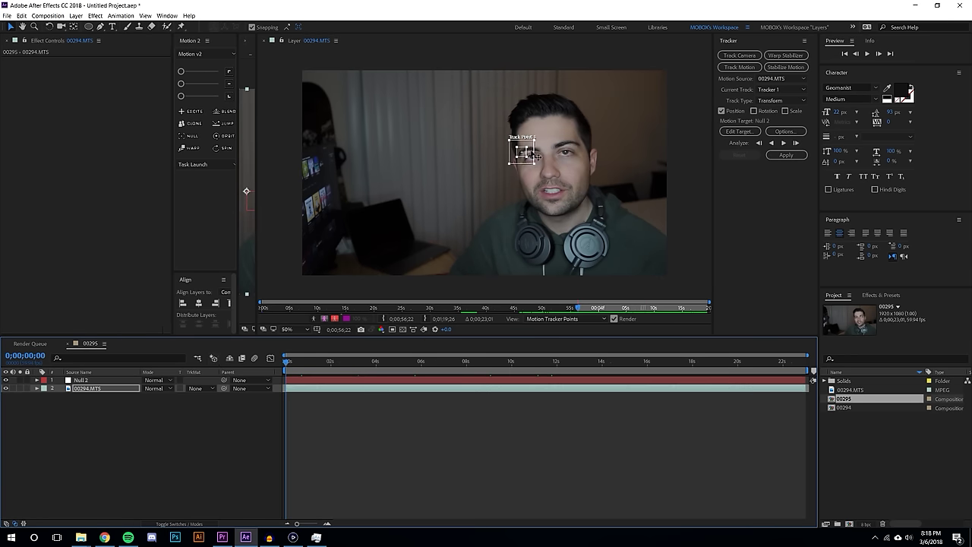
drag(530, 156, 560, 148)
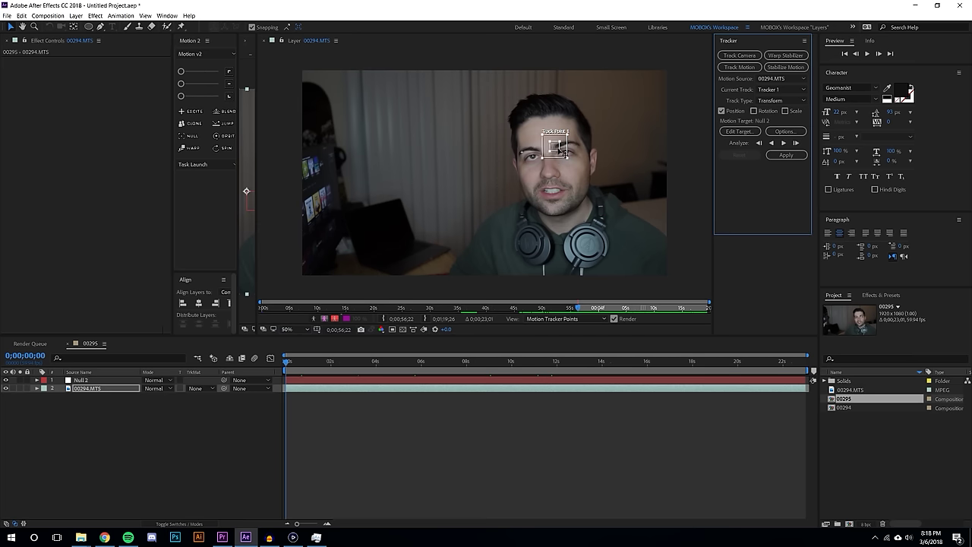
click(741, 132)
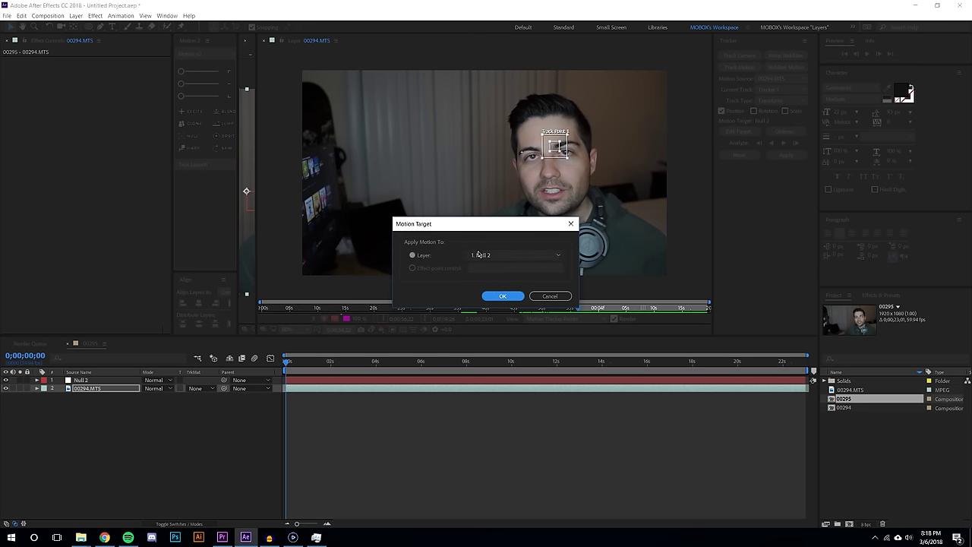
click(503, 296)
click(784, 142)
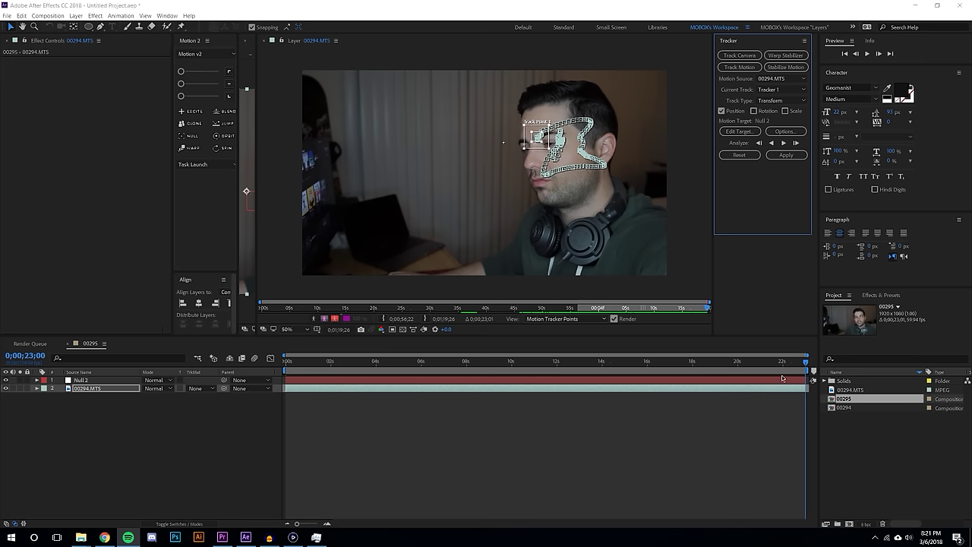
Step: Run Analyze Backward, then zoom and scrub back through the clip to inspect the track
click(771, 143)
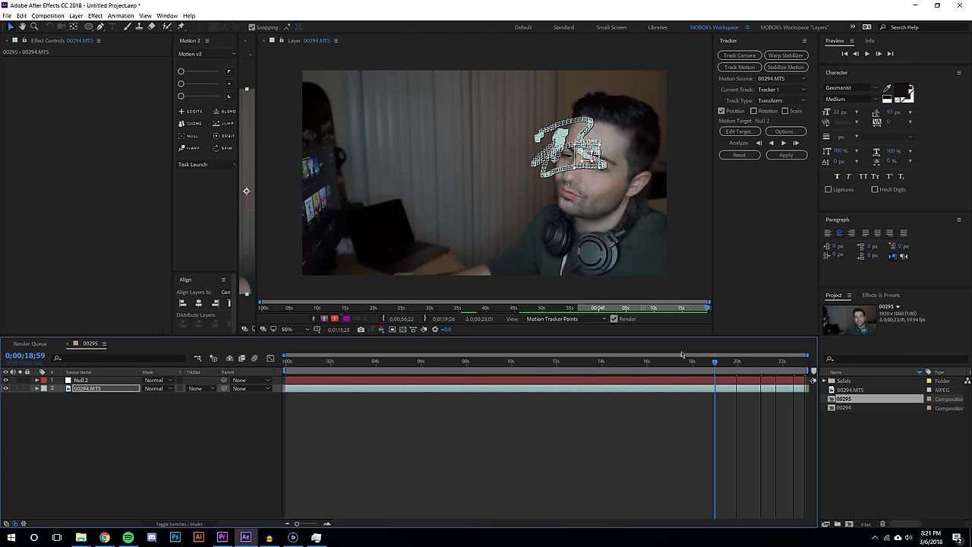
scroll(571, 138, up, 2)
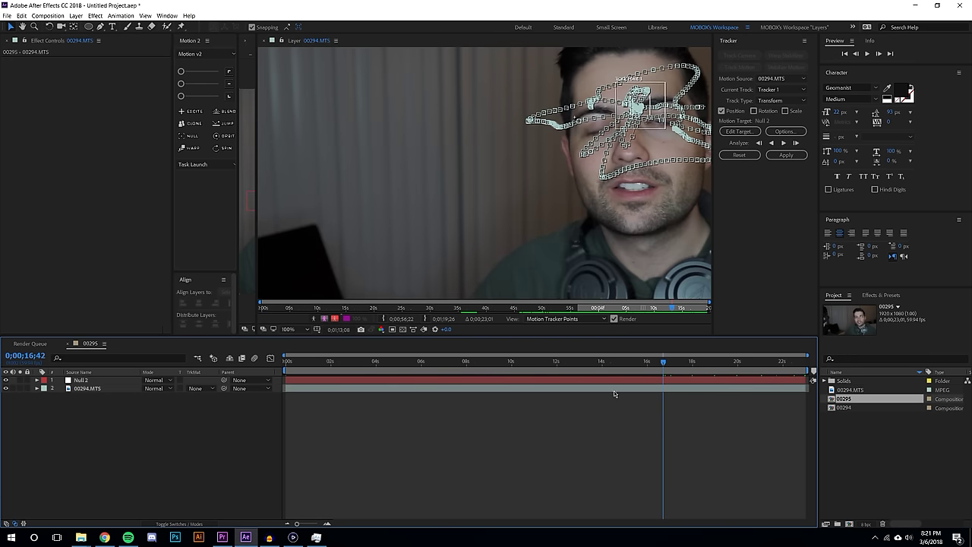
scroll(634, 221, down, 2)
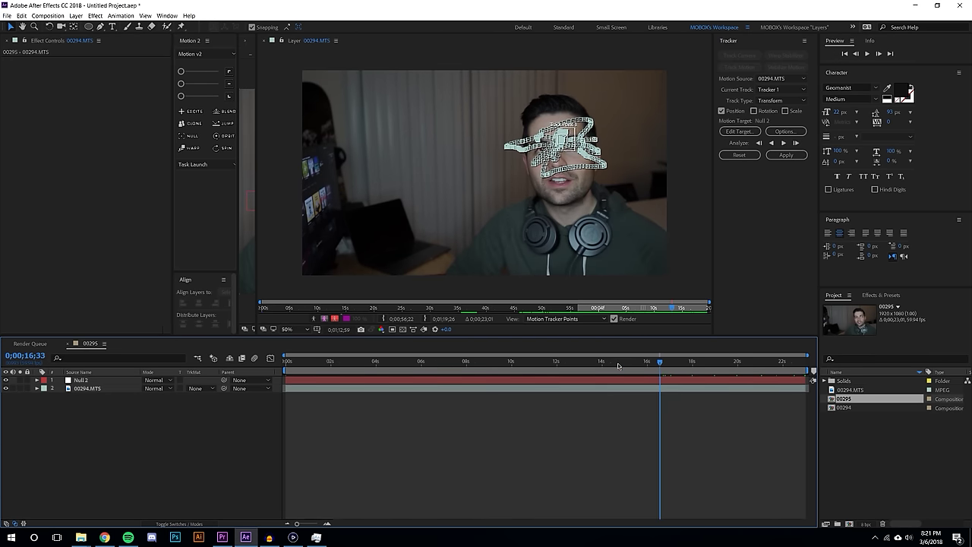
drag(663, 372, 288, 377)
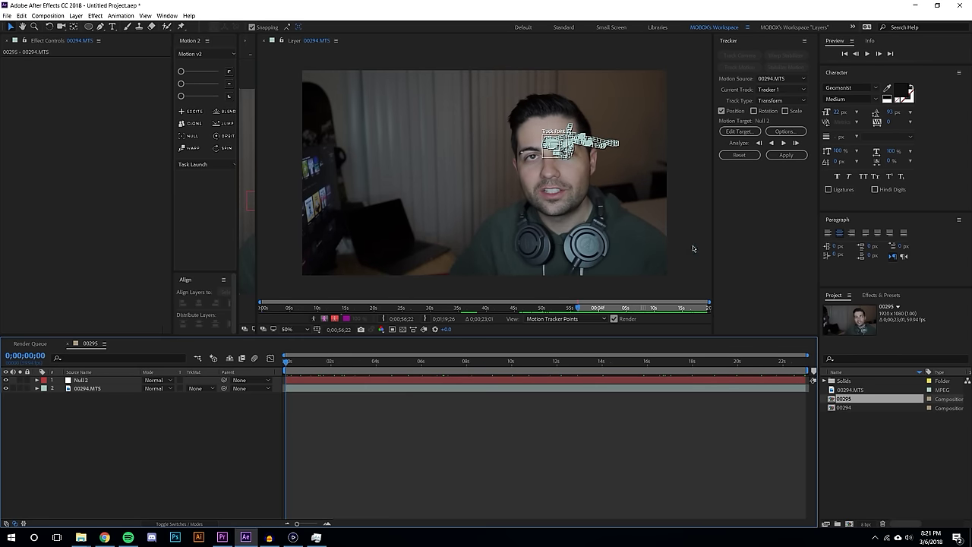
Step: Apply the tracking data to Null 2 in both X and Y
click(787, 154)
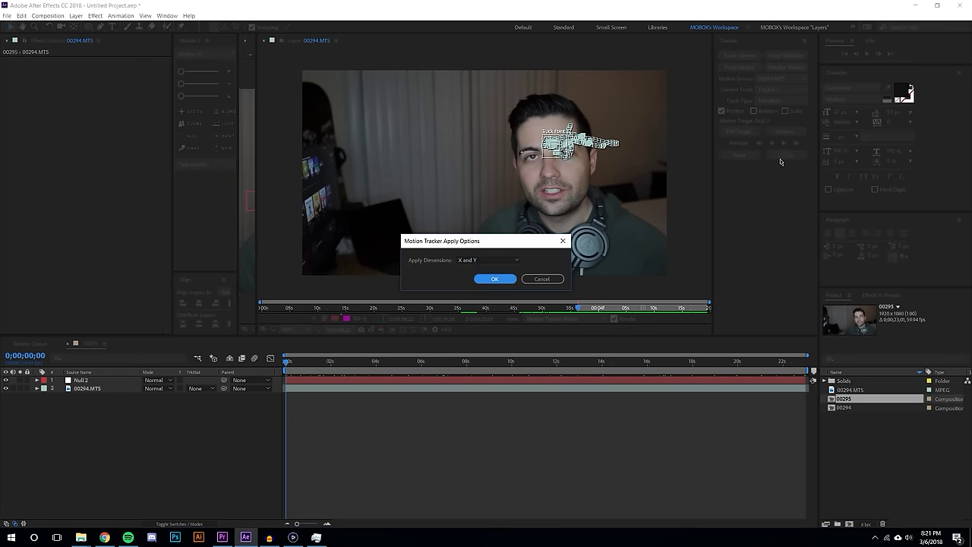
click(486, 260)
click(487, 266)
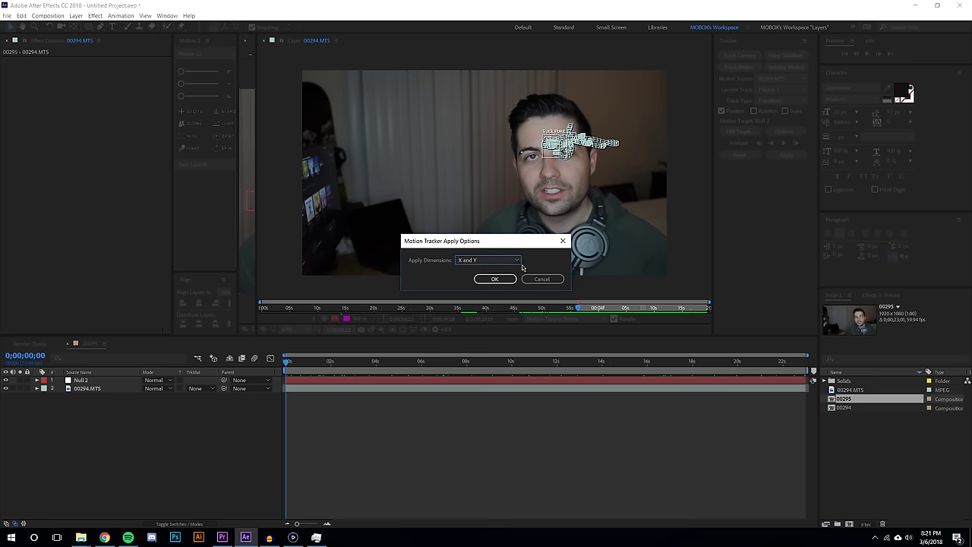
click(493, 279)
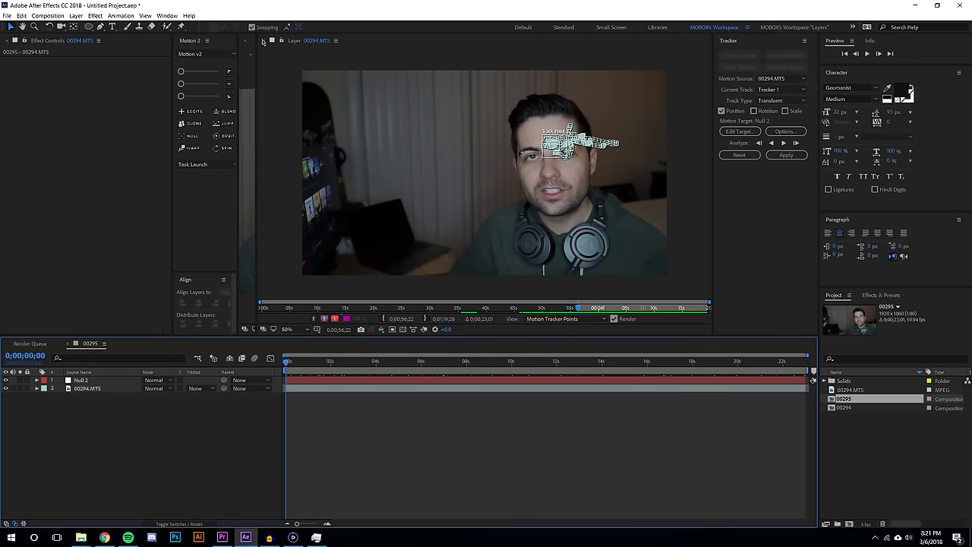
Step: Close the footage layer view, widen the composition viewer, and inspect Null 2's motion path
click(266, 42)
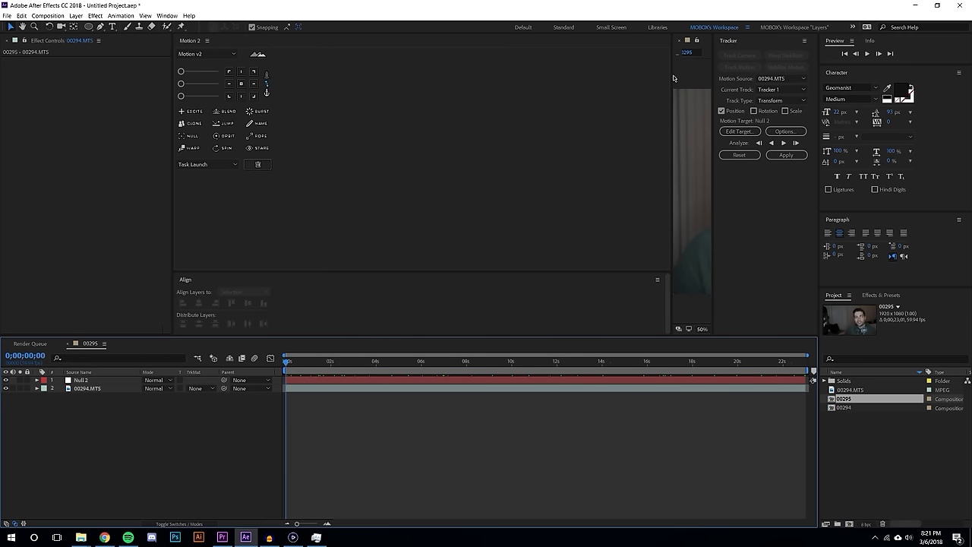
drag(673, 77, 282, 78)
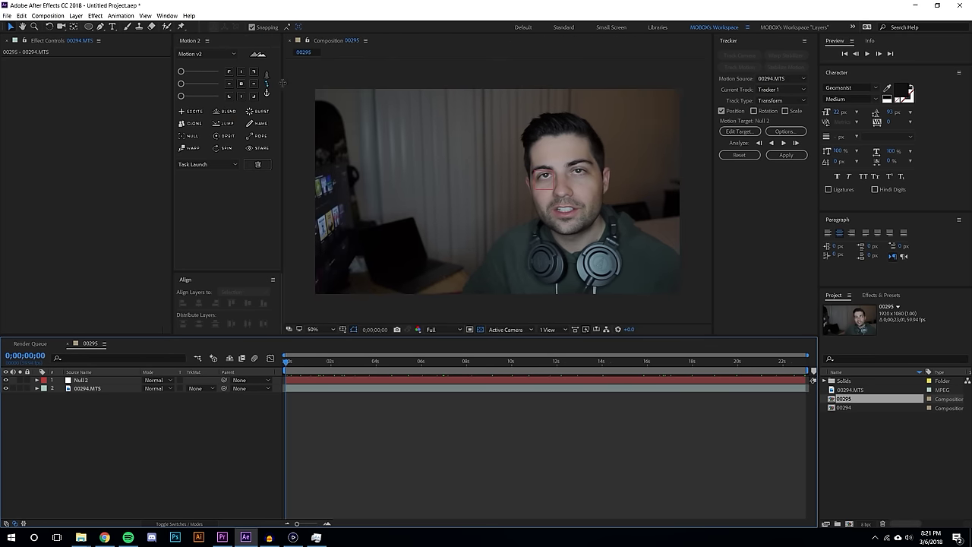
click(90, 381)
drag(287, 363, 286, 410)
click(419, 456)
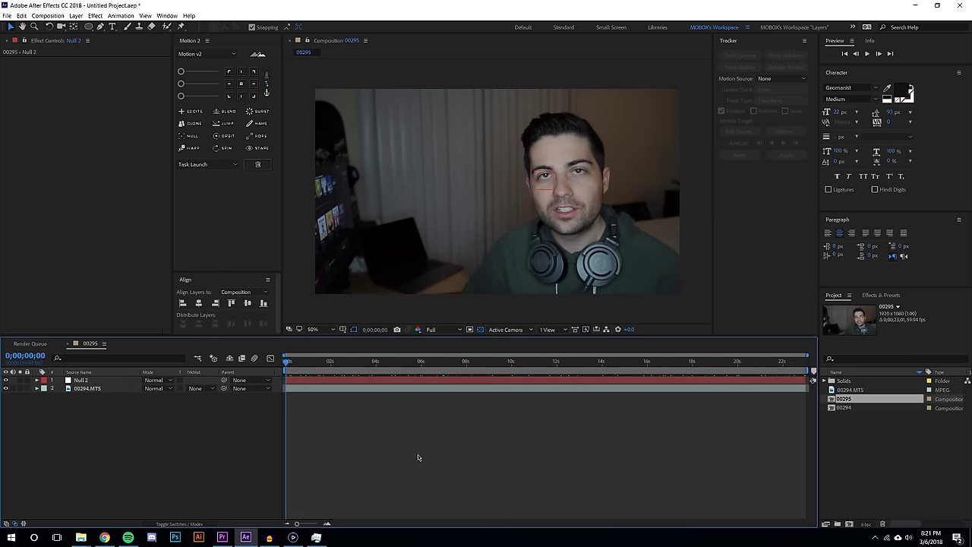
scroll(610, 187, up, 2)
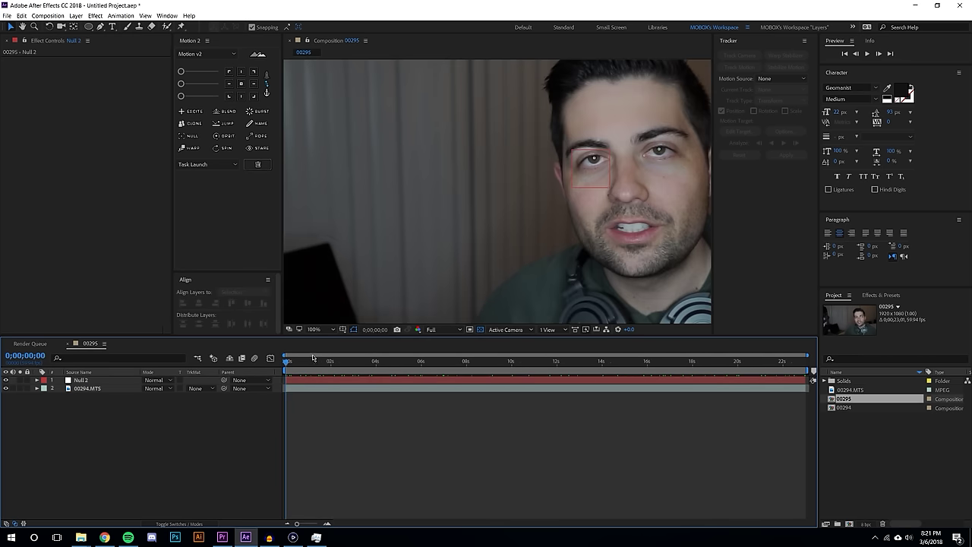
click(96, 380)
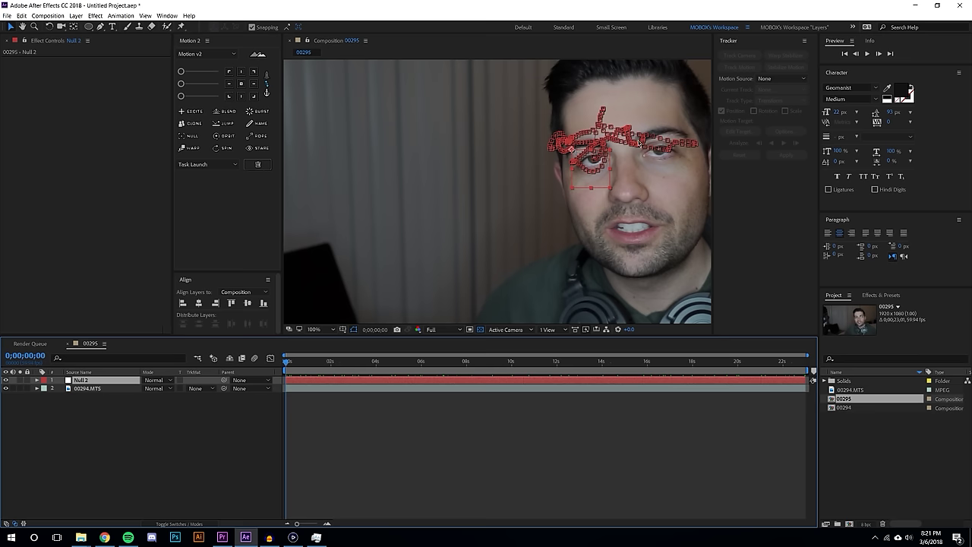
scroll(603, 165, down, 2)
click(553, 443)
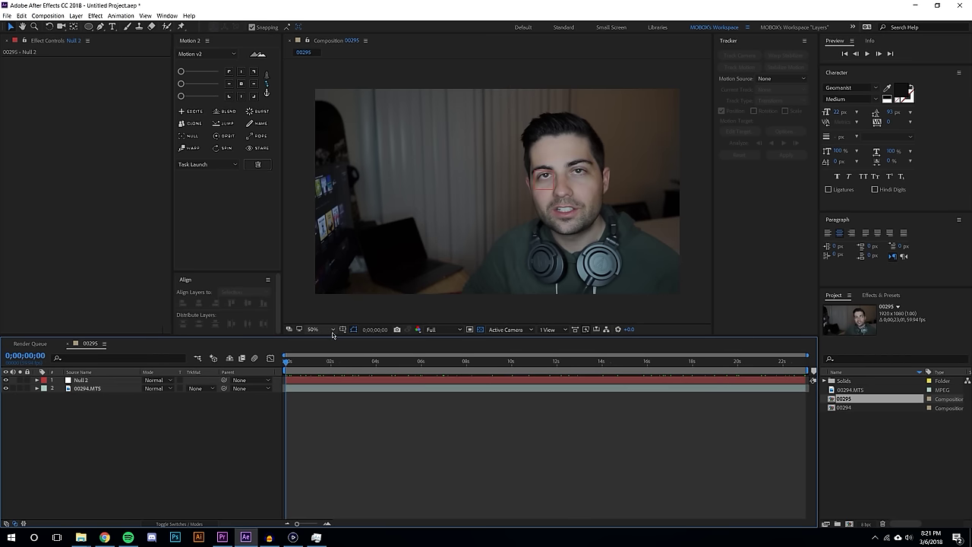
Step: Fit the whole frame in the viewer and enlarge the composition panel
click(315, 329)
click(338, 348)
drag(171, 134, 93, 106)
drag(282, 86, 197, 93)
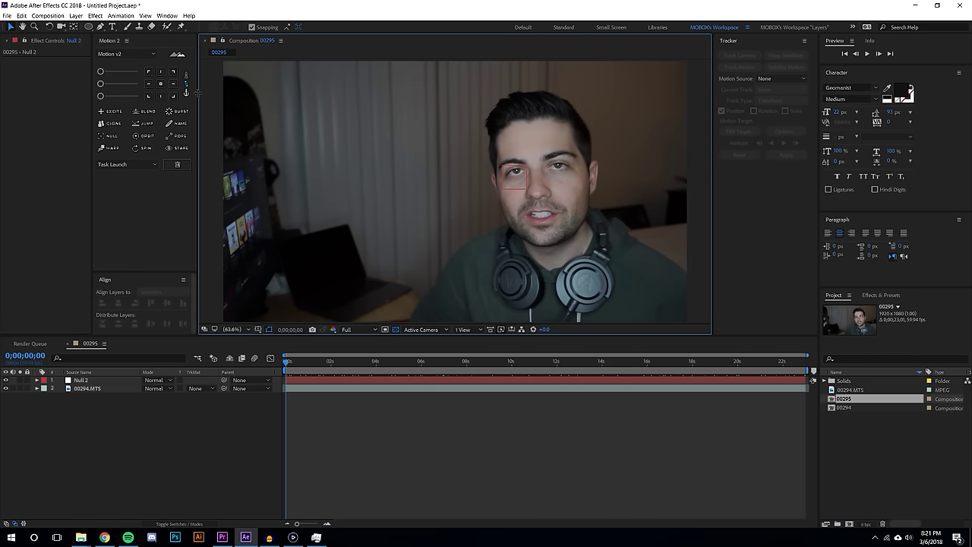
drag(411, 335, 410, 369)
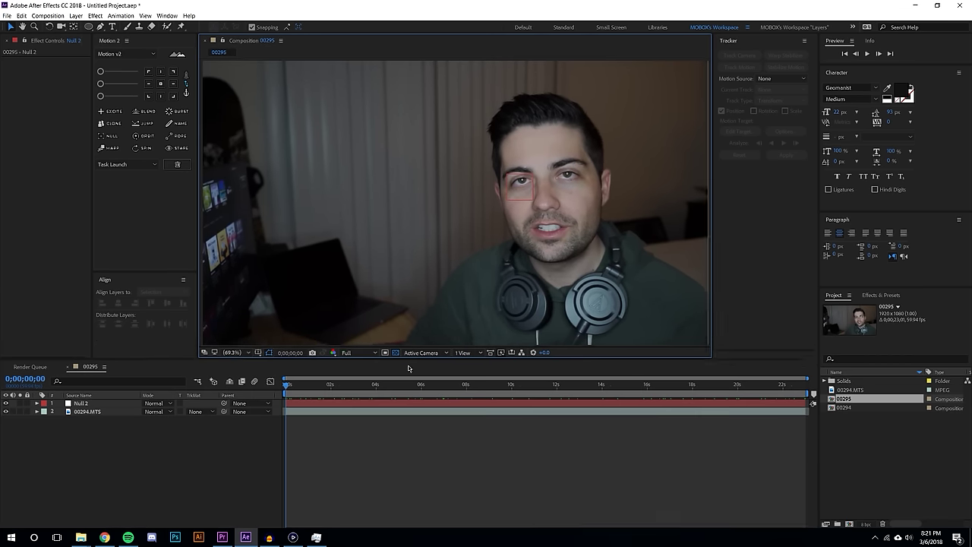
click(76, 16)
mouse_move(88, 26)
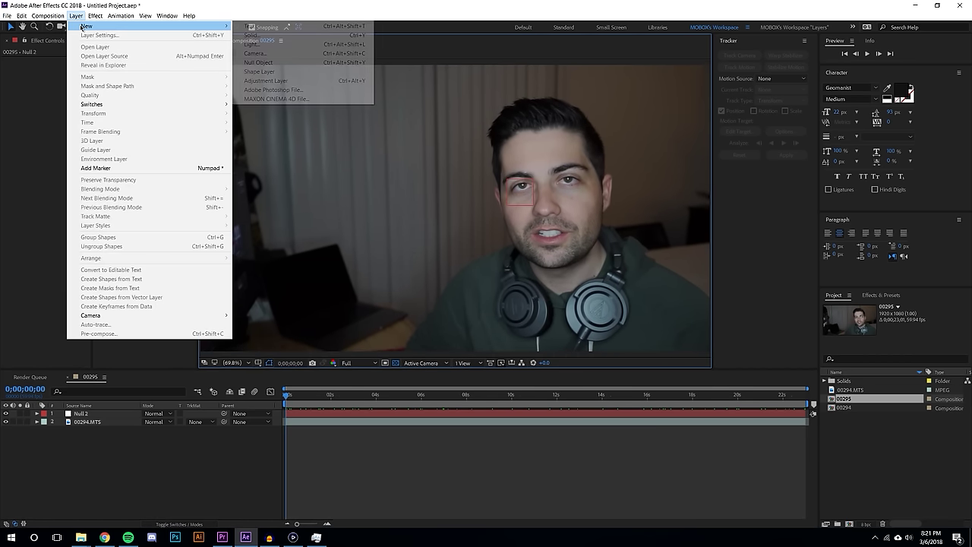
Step: Add Adjustment Layer 2 to the top of the 00295 composition
click(265, 80)
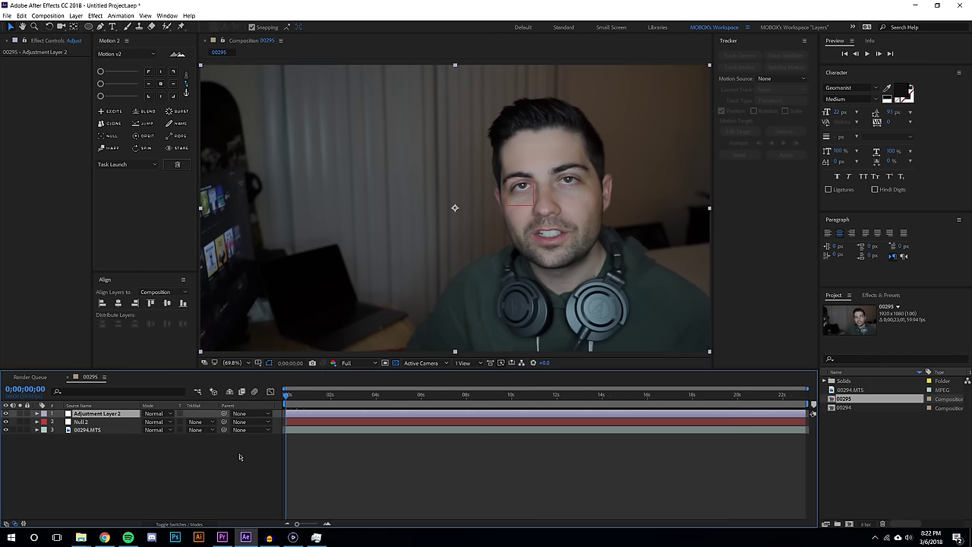
key(F2)
click(99, 416)
Step: Draw an elliptical Mask 1 around the face and nudge it up slightly
click(89, 26)
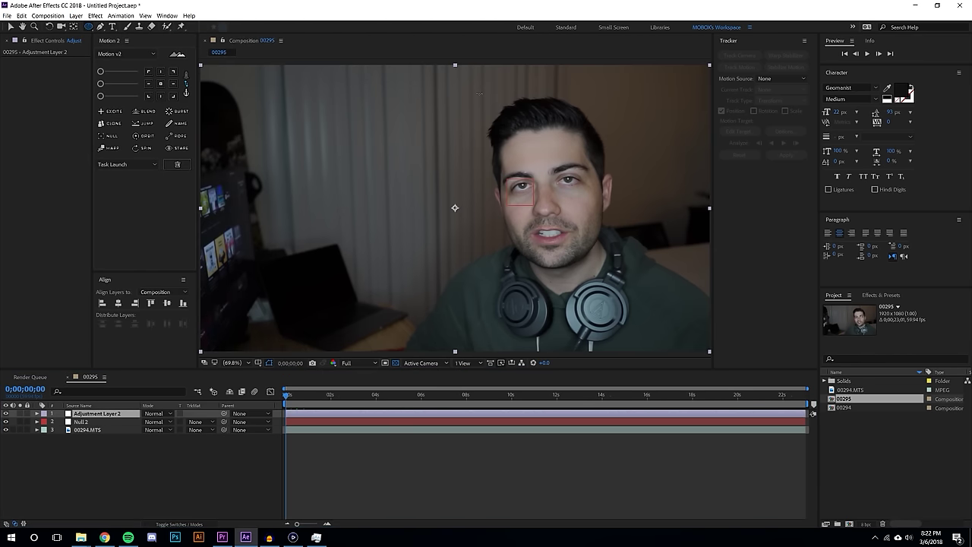
drag(465, 82, 643, 307)
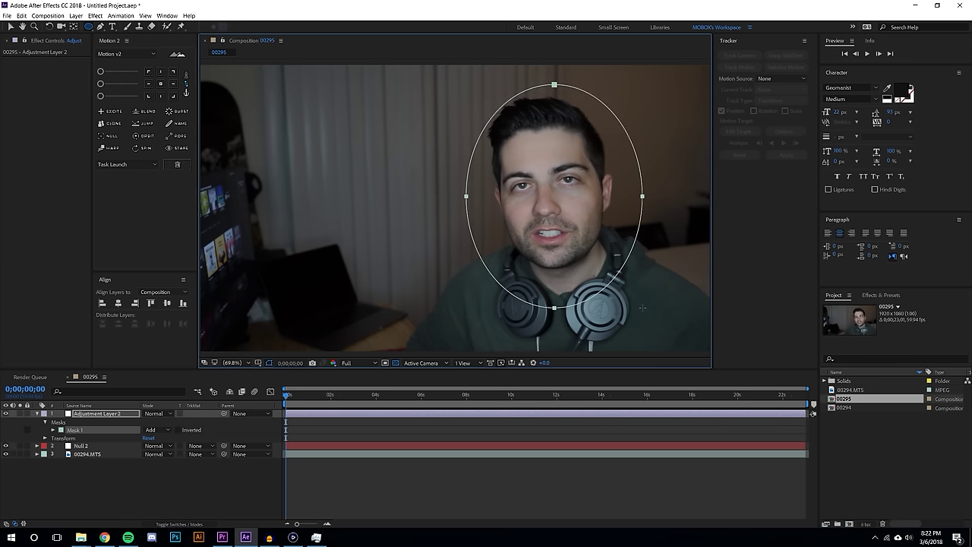
click(11, 26)
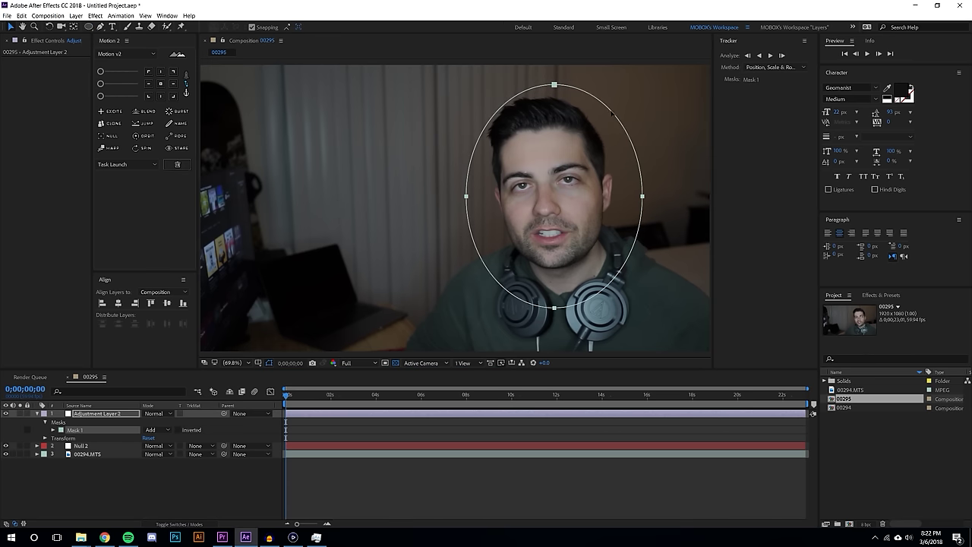
drag(612, 114, 605, 105)
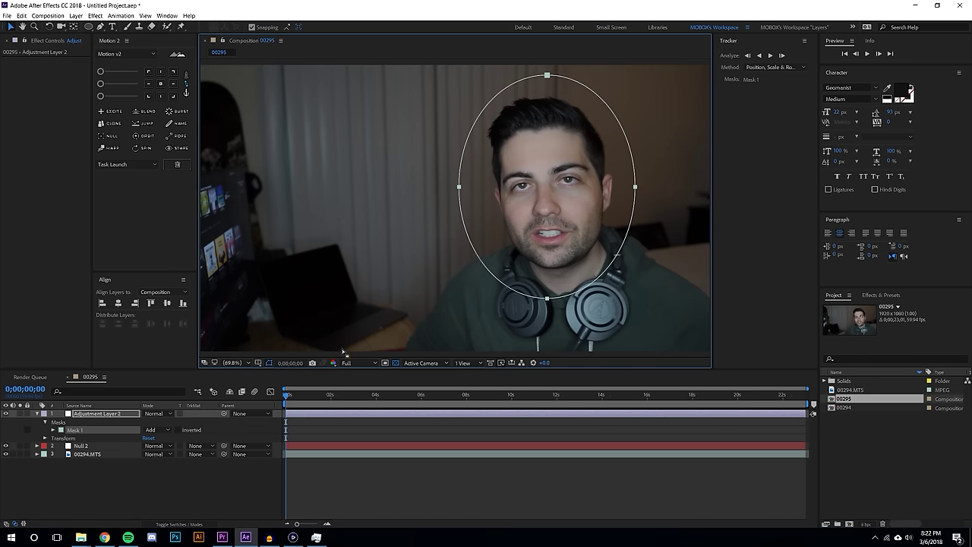
click(879, 296)
Step: Apply Fast Box Blur to Adjustment Layer 2 and parent the layer to Null 2
click(865, 307)
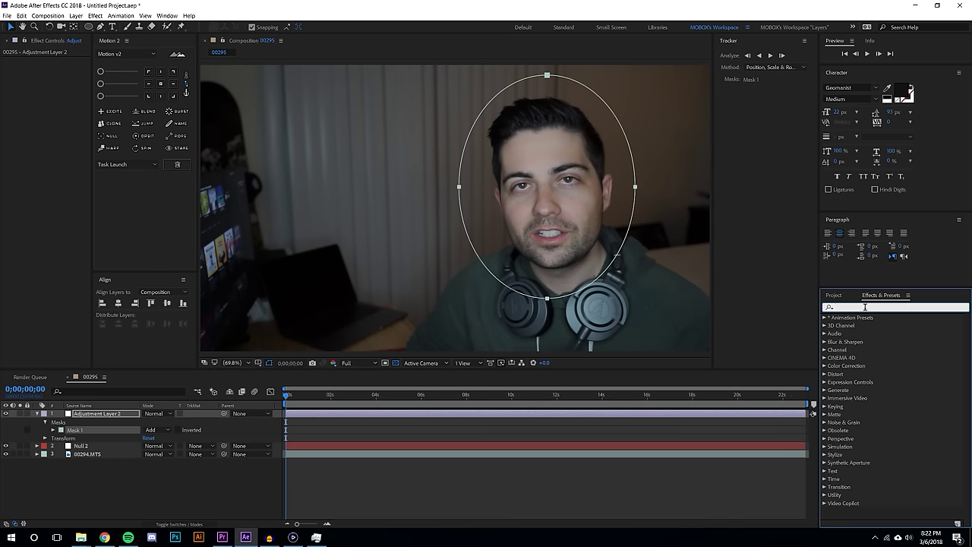
text(fast)
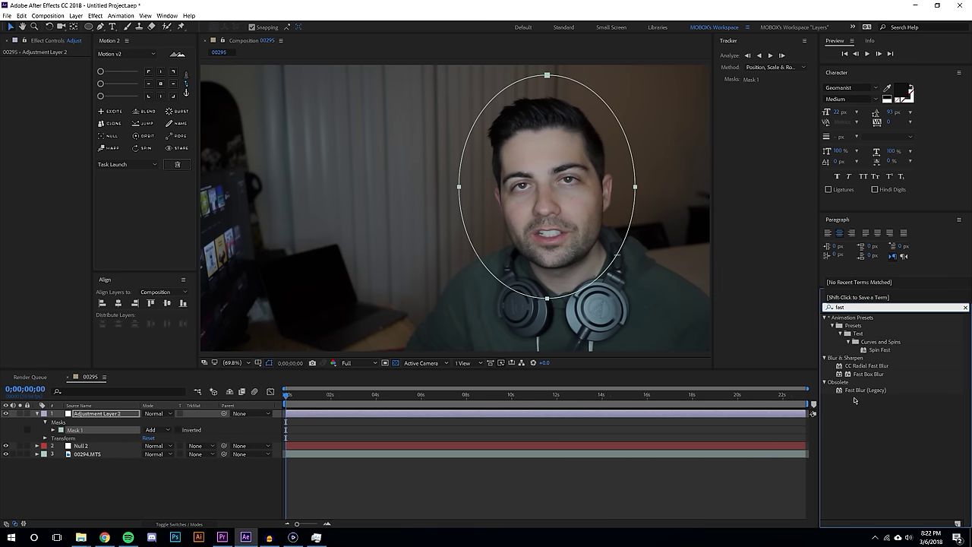
drag(870, 374, 116, 415)
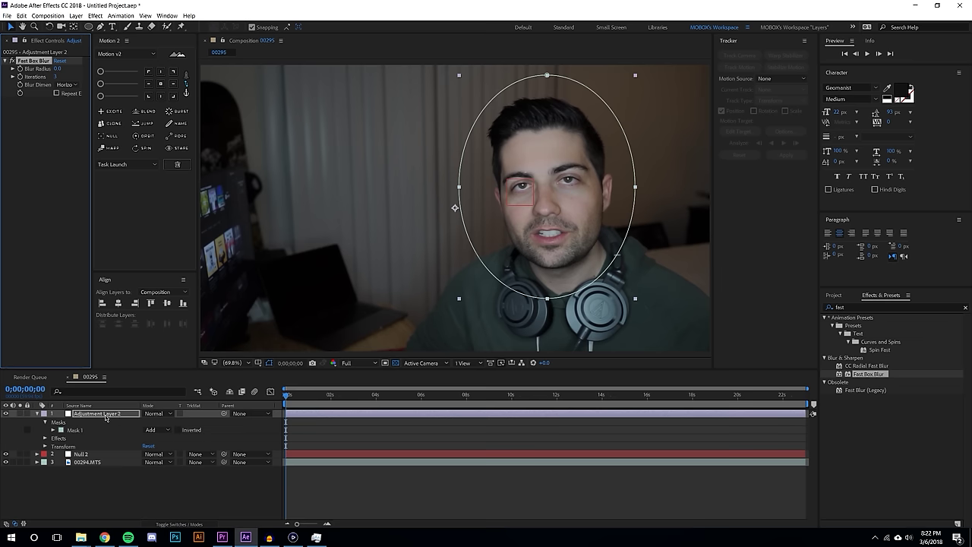
click(181, 507)
drag(224, 416, 88, 454)
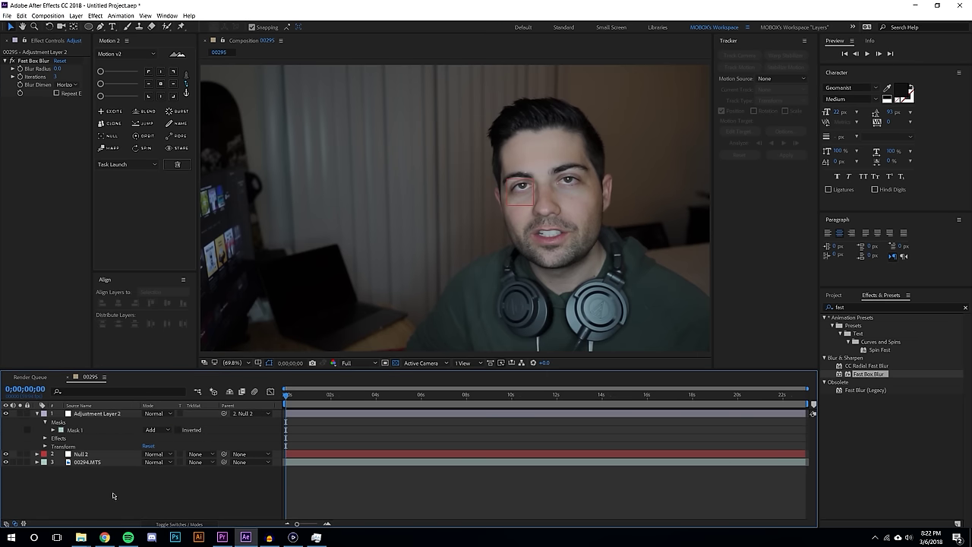
click(555, 161)
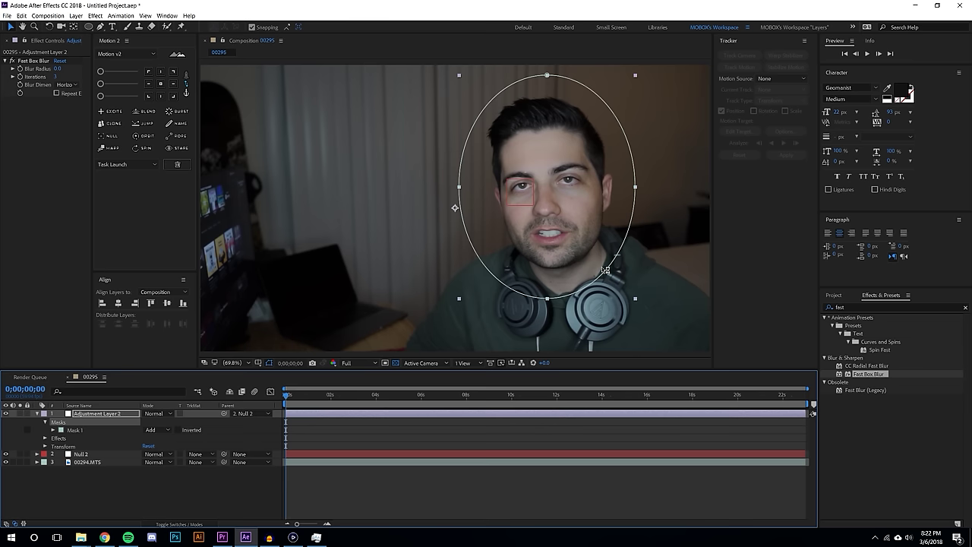
Step: Set Blur Radius to about 20 with Repeat Edge Pixels left on
drag(58, 69, 62, 69)
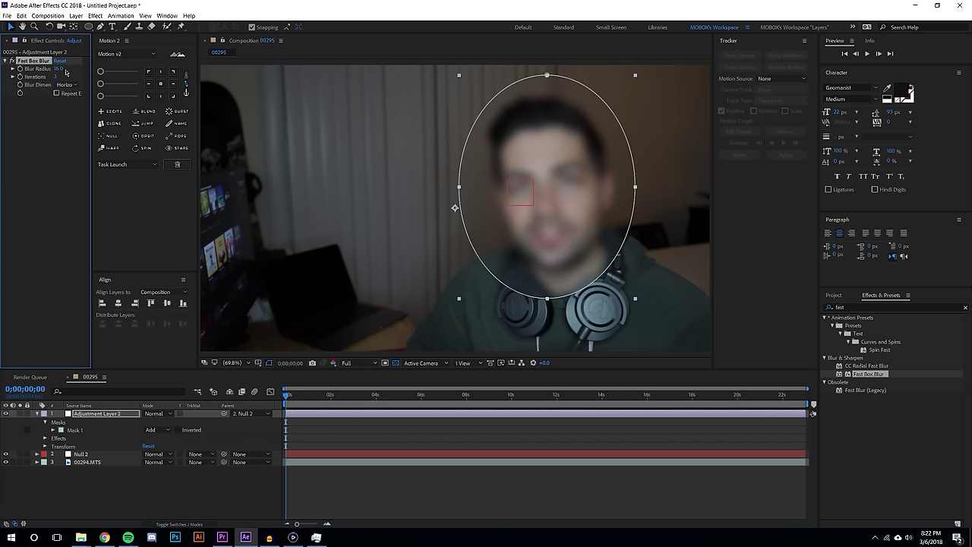
drag(90, 99, 132, 98)
drag(231, 95, 257, 96)
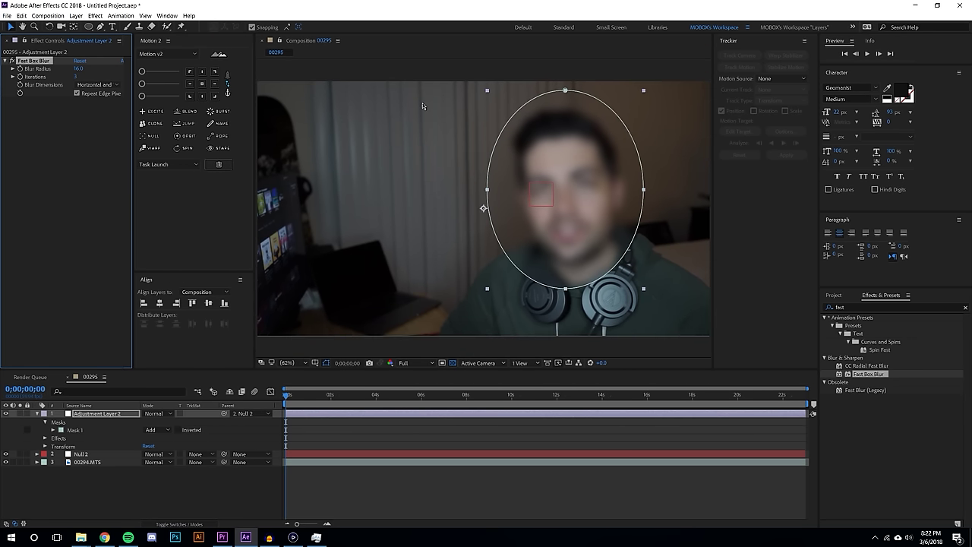
drag(78, 70, 137, 70)
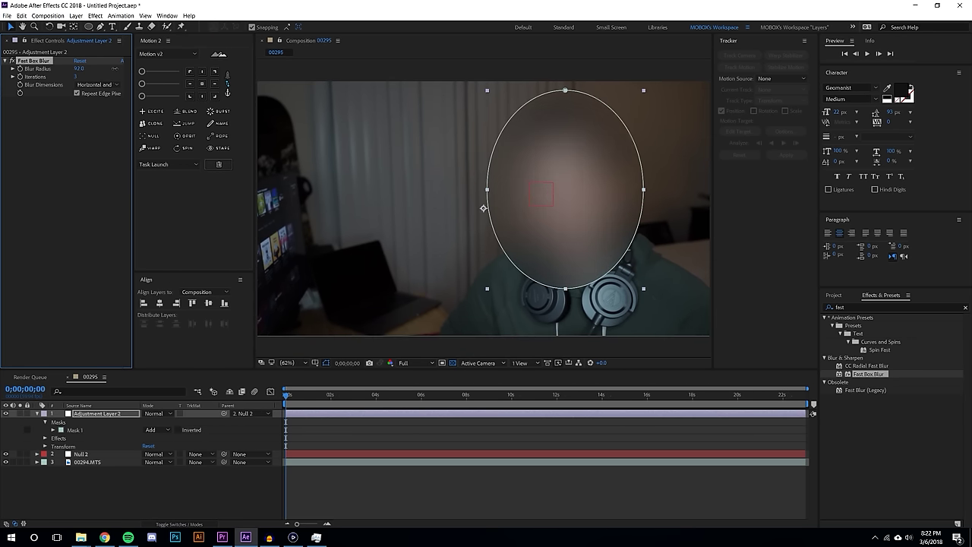
click(76, 94)
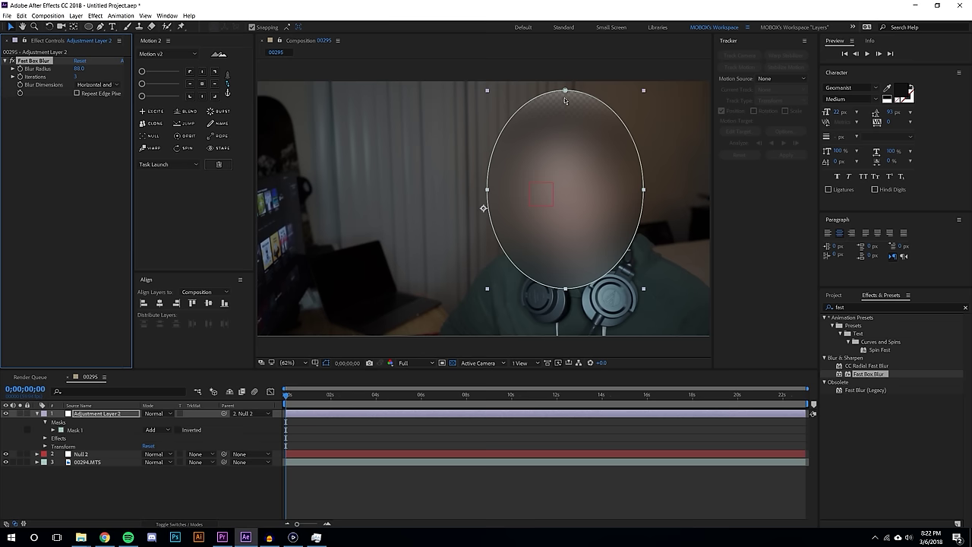
click(76, 93)
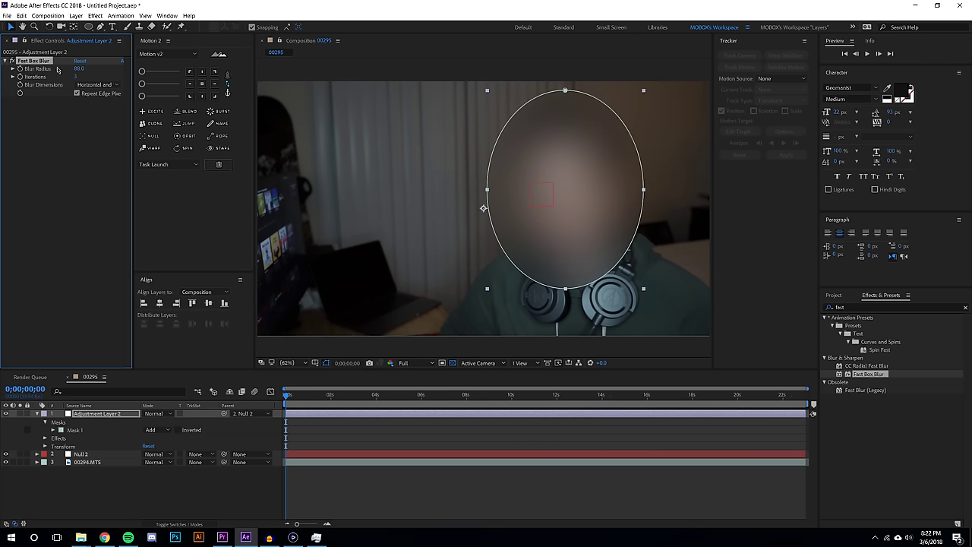
drag(79, 68, 55, 77)
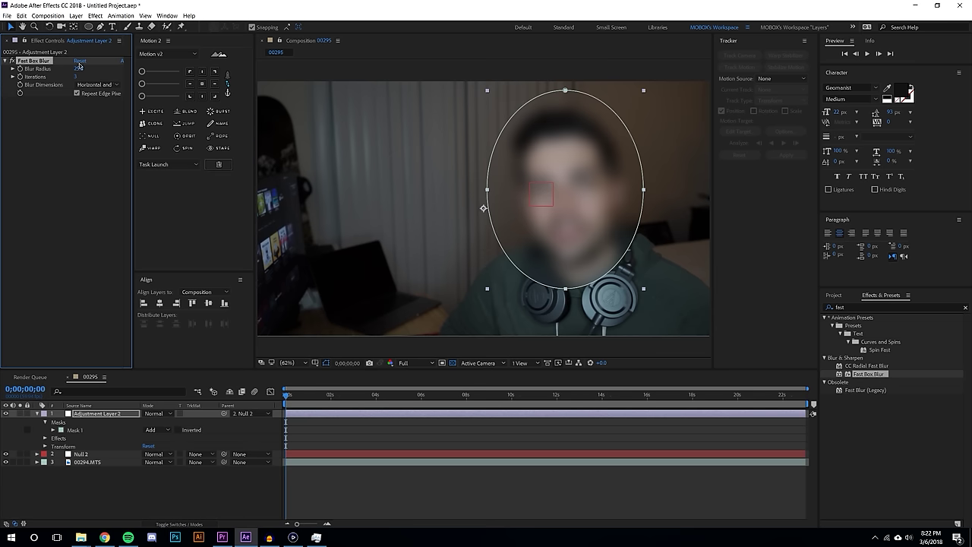
click(461, 487)
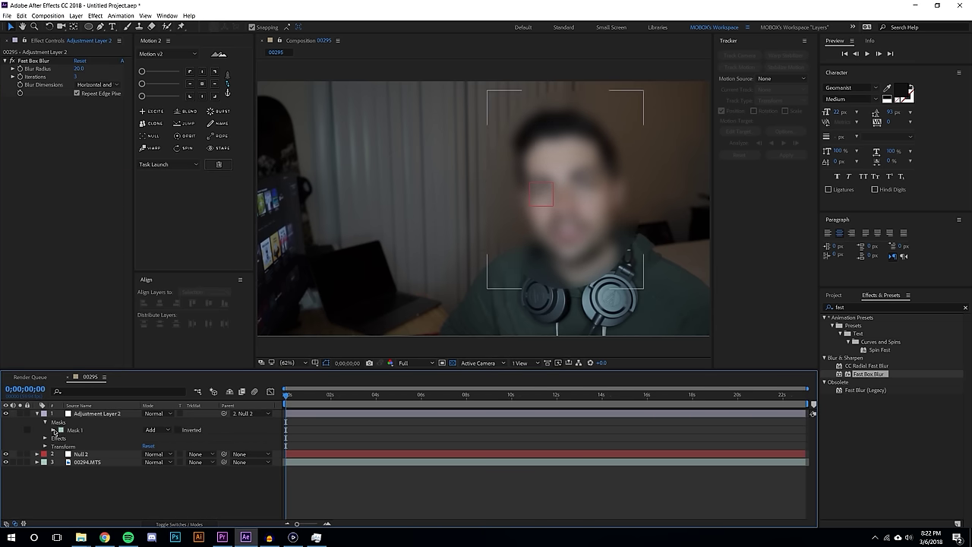
click(53, 430)
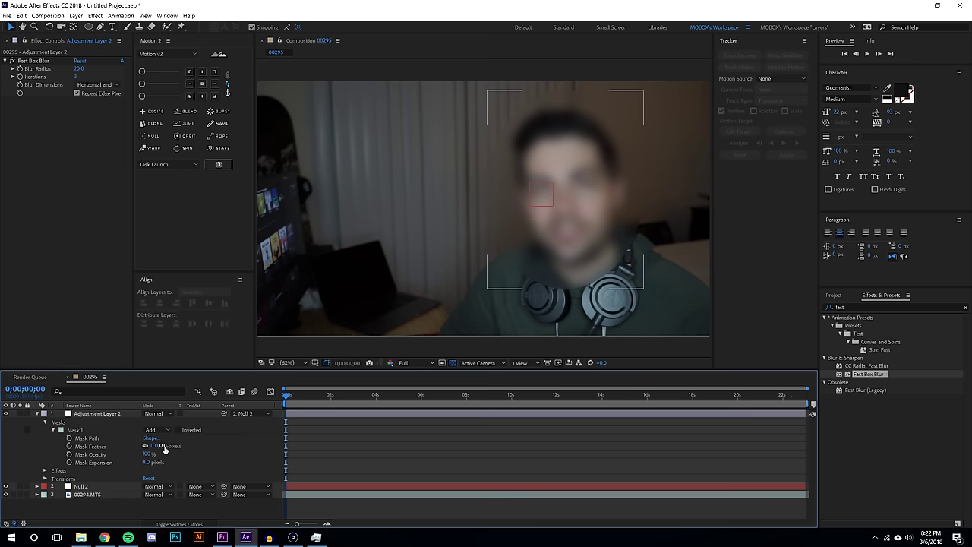
Step: Give Mask 1 a 32-pixel feather and preview the softened face blur
drag(157, 446, 98, 445)
click(478, 463)
drag(157, 446, 183, 446)
click(428, 445)
click(867, 54)
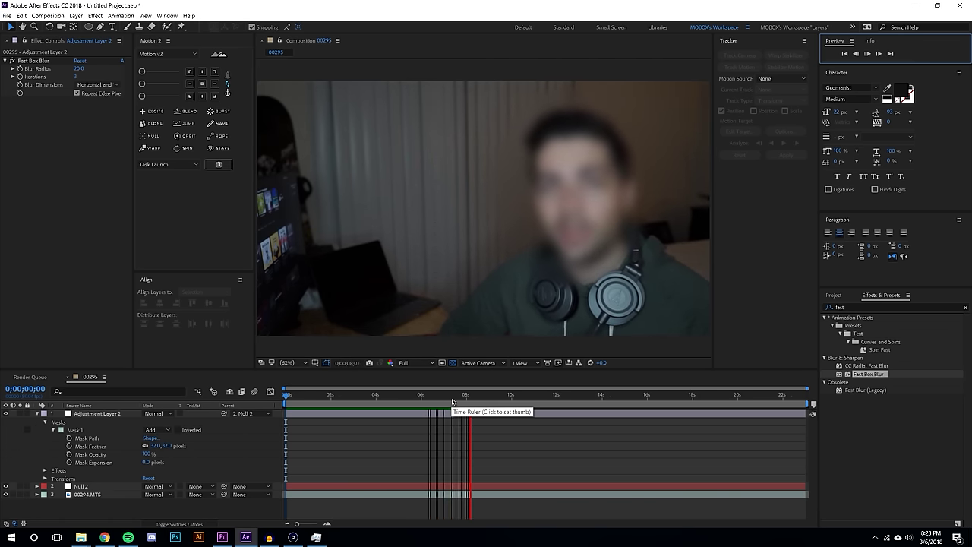
click(388, 395)
Step: Delete Fast Box Blur and apply the Mosaic effect to the adjustment layer
click(35, 60)
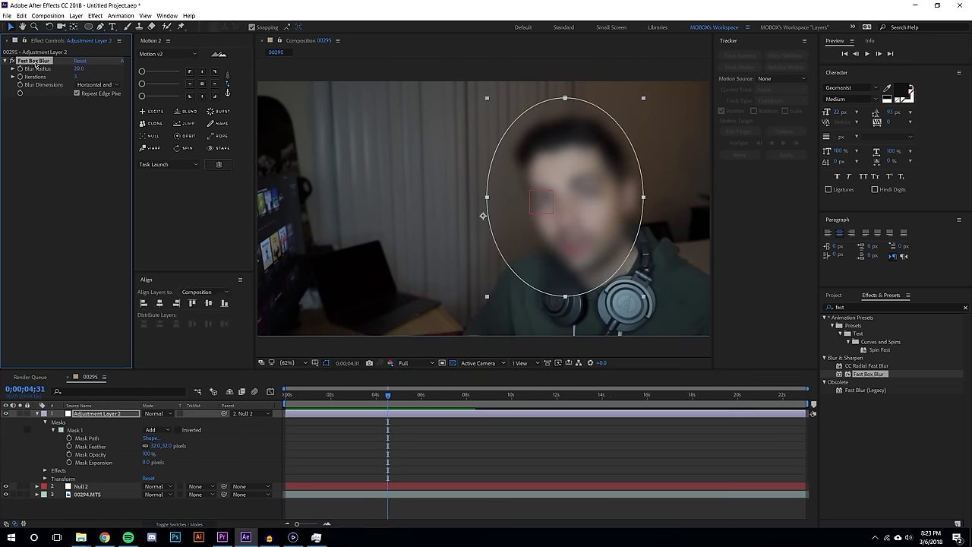
key(Delete)
click(894, 307)
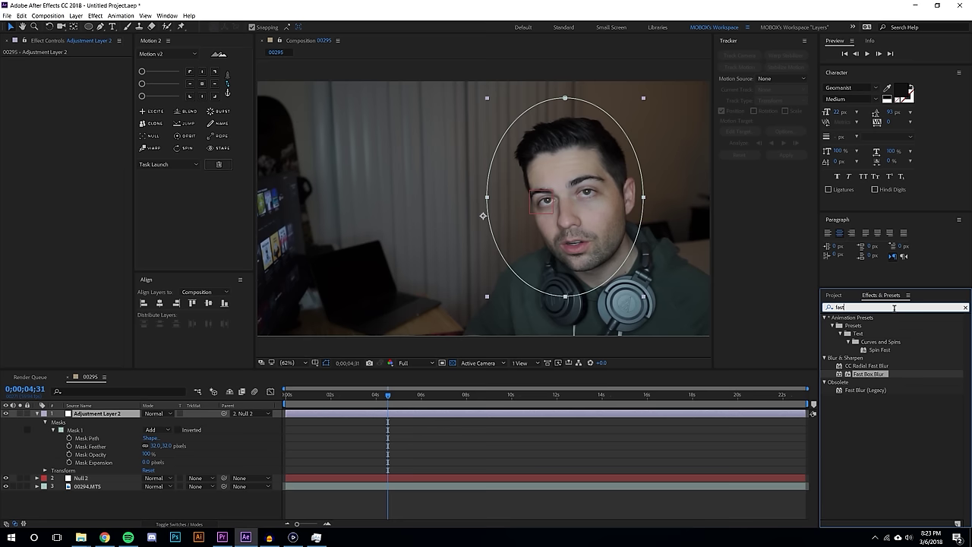
text(mos)
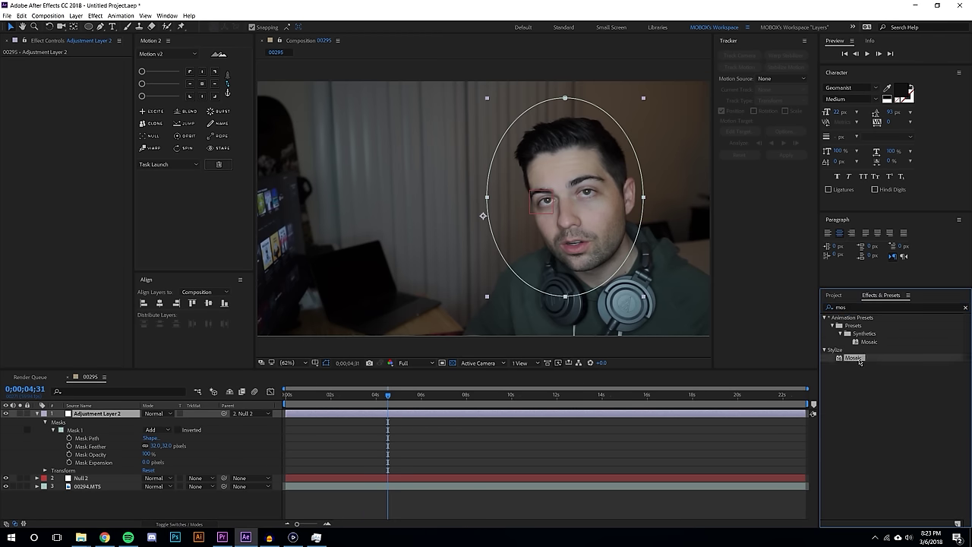
drag(853, 358, 100, 415)
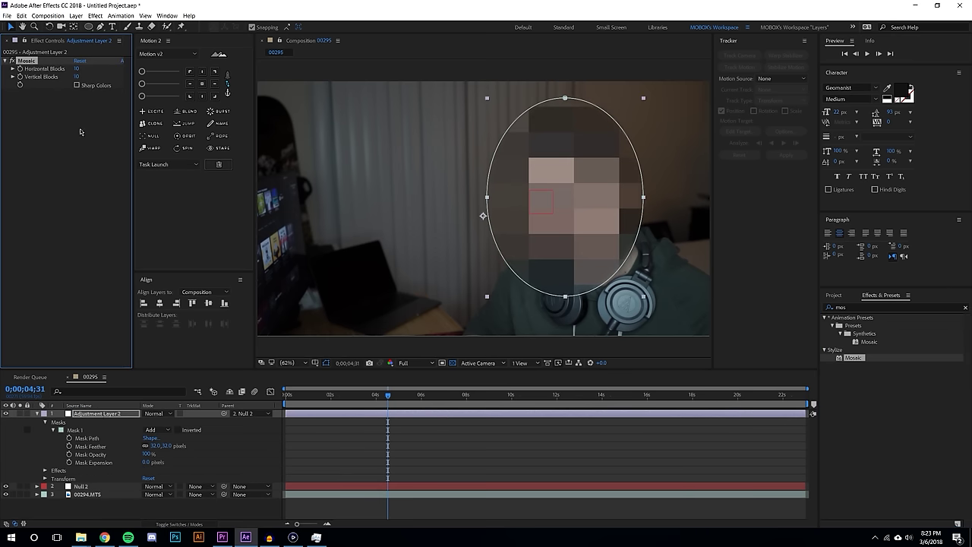
Step: Set Mosaic to 32 horizontal and 21 vertical blocks, then return to the clip's start
drag(76, 69, 124, 76)
key(Tab)
text(32)
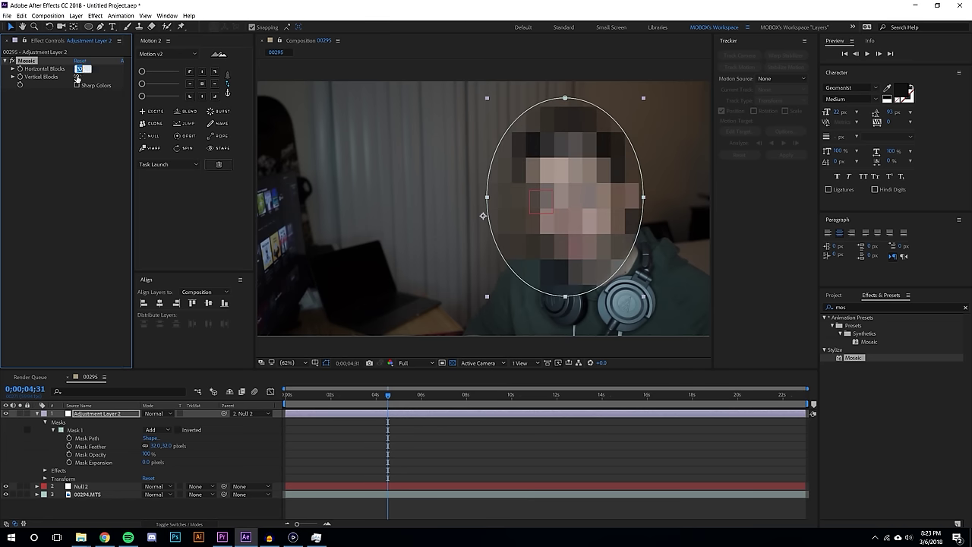
key(Return)
click(404, 437)
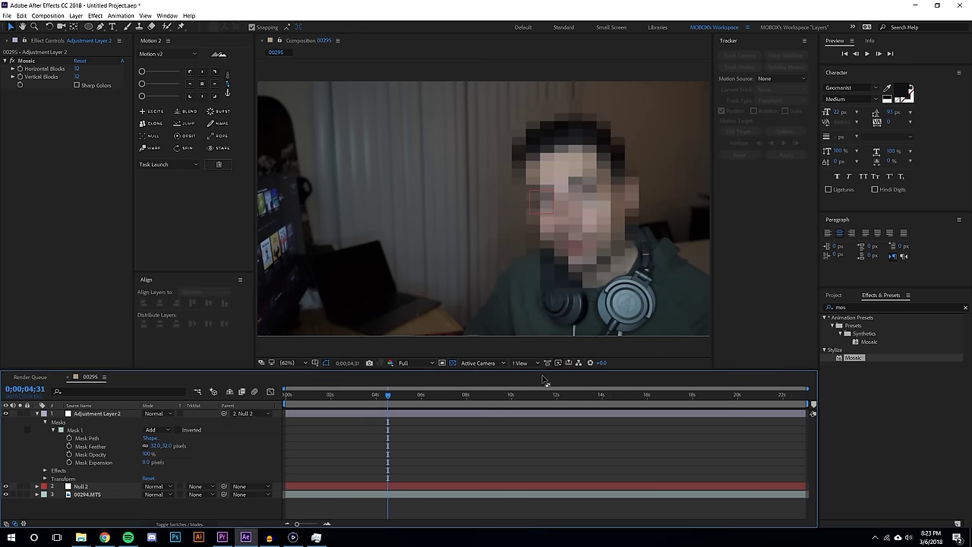
drag(76, 77, 38, 87)
click(480, 445)
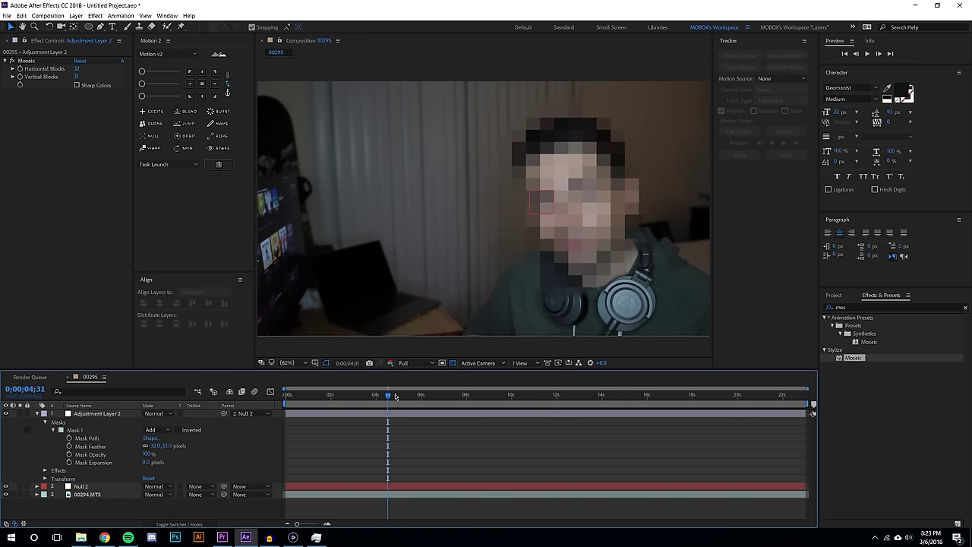
key(Home)
click(868, 54)
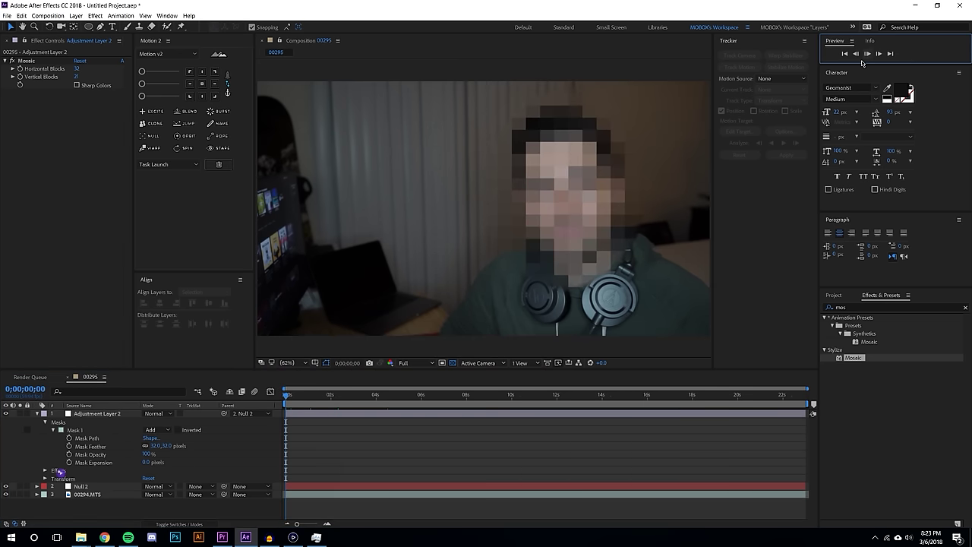